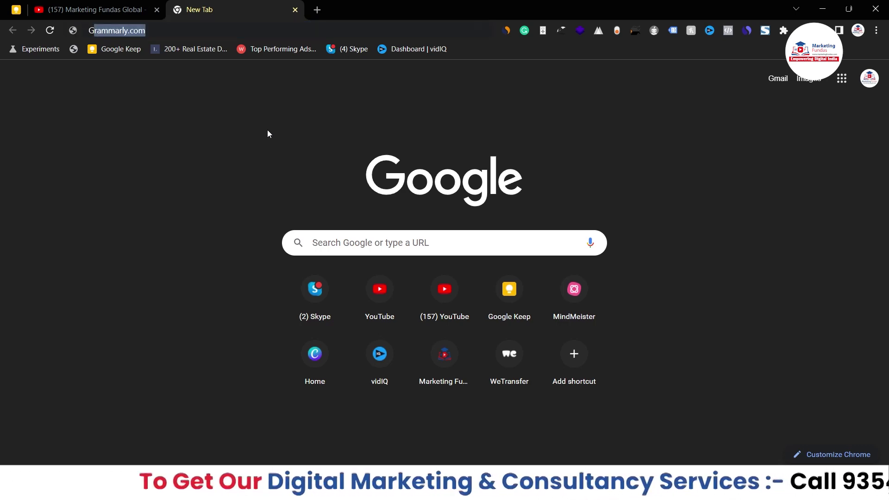
Search for 'Google ads editor' and download the Windows installer from the official Ads Editor page
type("Google ads")
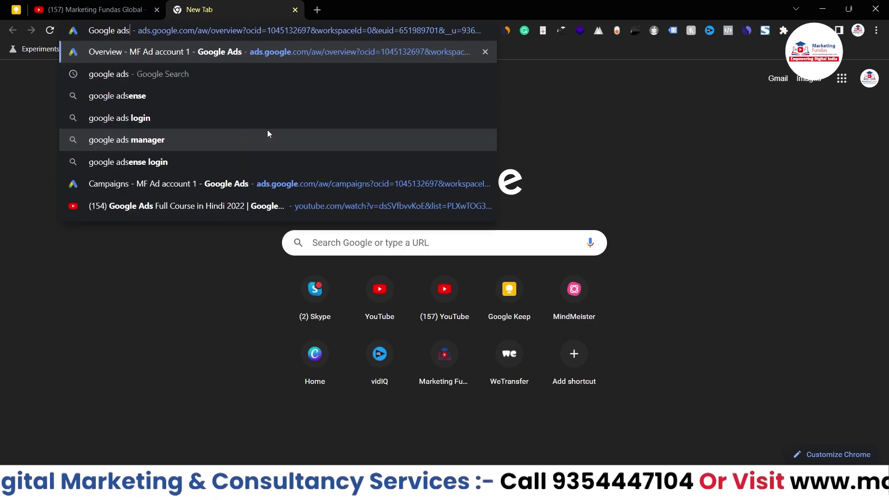
type(" editor")
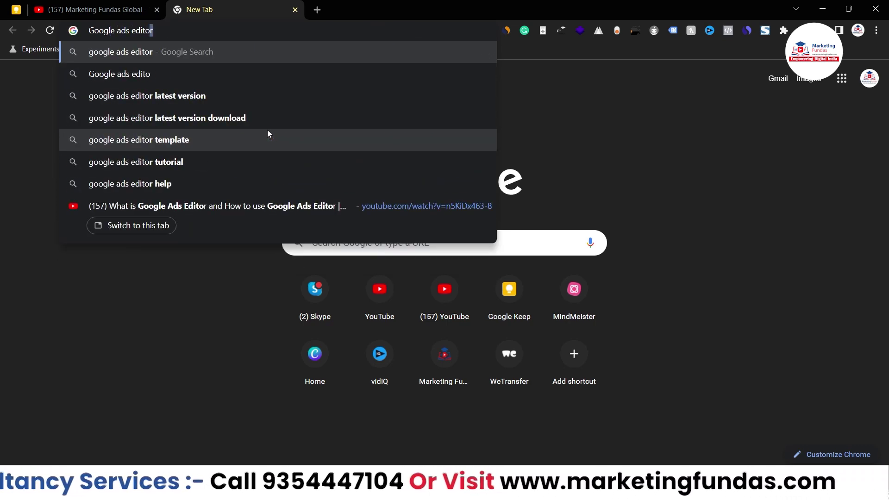
key("Return")
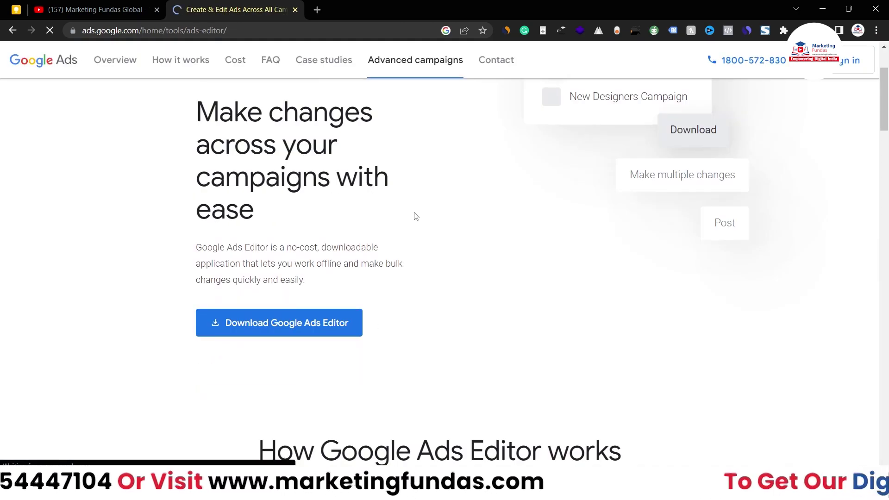
scroll(416, 216, "down", 3)
scroll(416, 216, "up", 5)
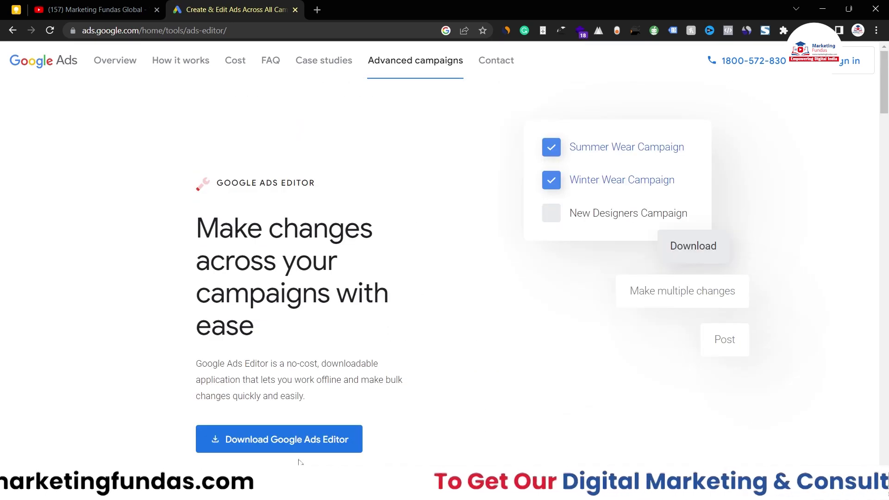
left_click(299, 446)
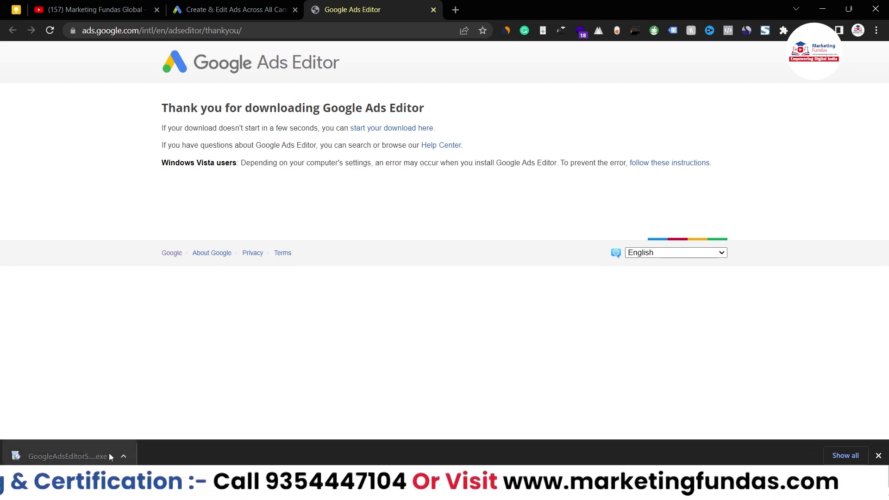
Run the downloaded GoogleAdsEditorSetup installer and close the Installation complete message
left_click(124, 457)
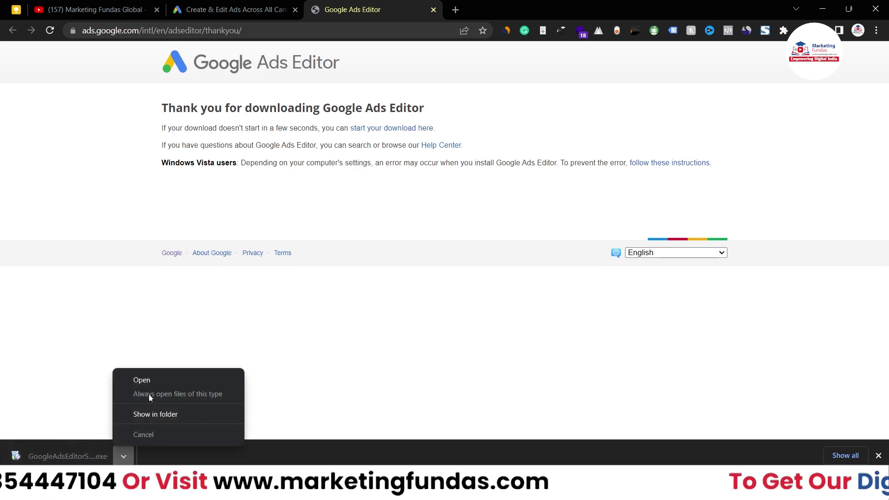
left_click(230, 250)
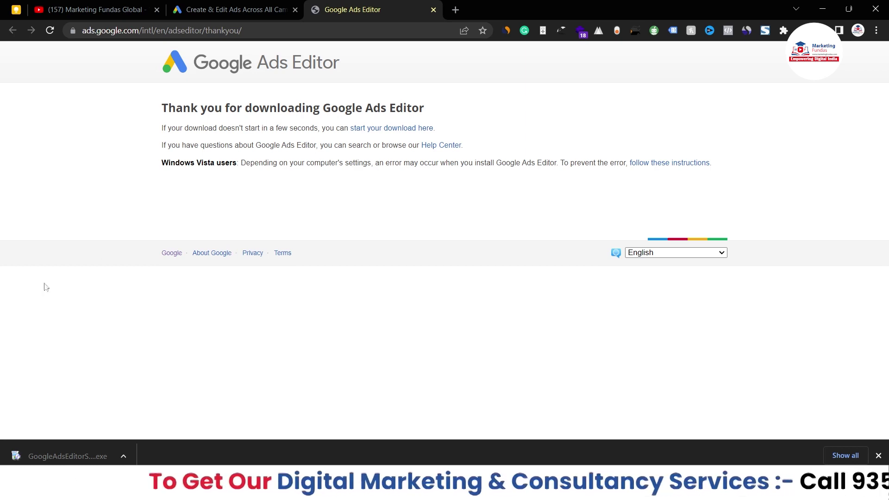
left_click(65, 457)
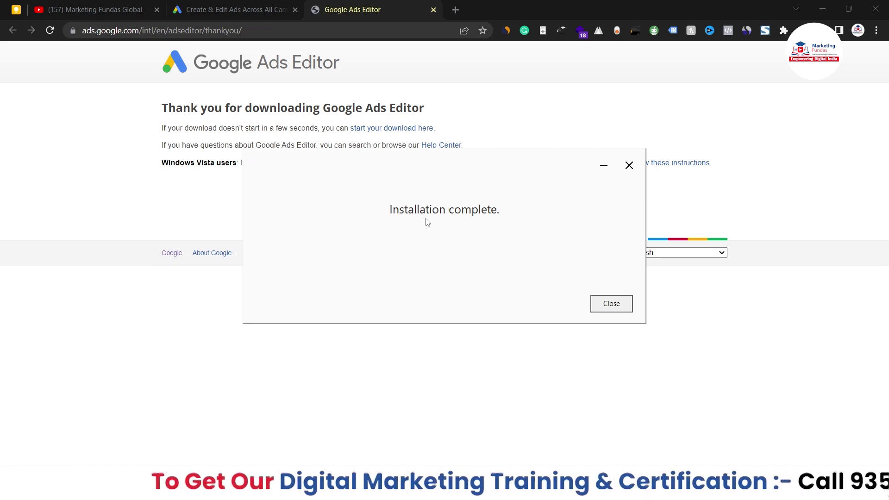
left_click(613, 303)
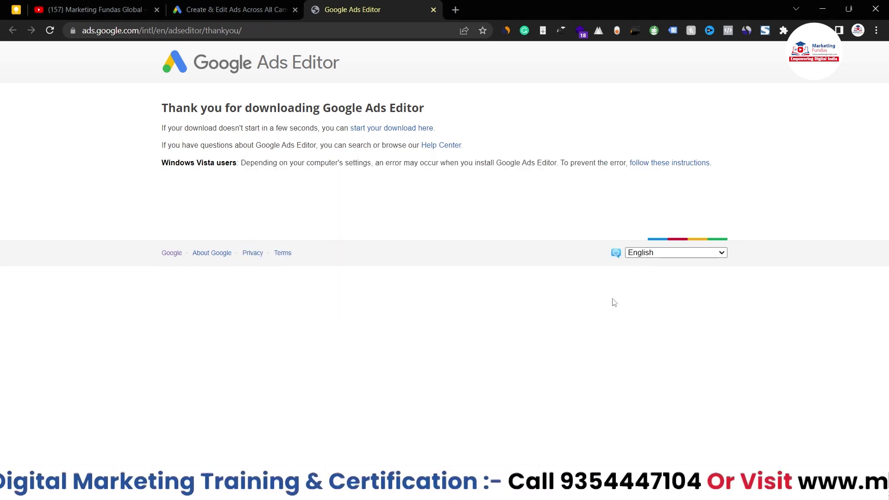
Launch Google Ads Editor from Windows search
key("super")
type("a")
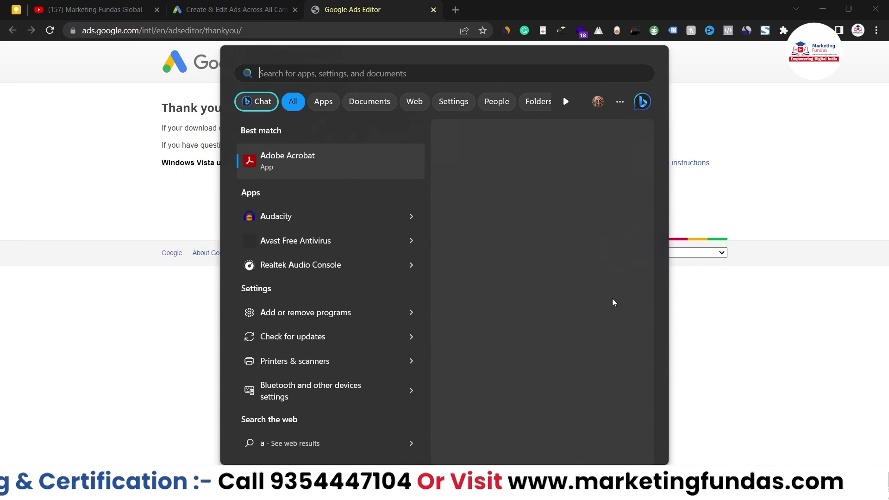
type("google ads")
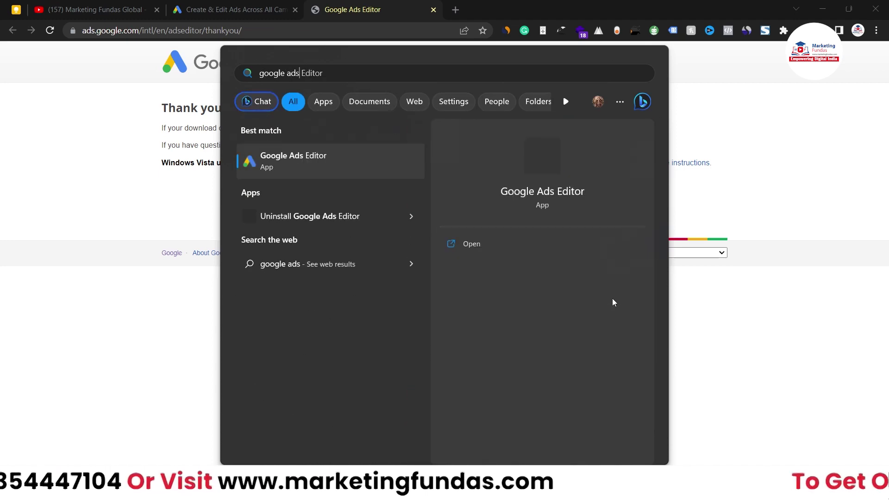
left_click(468, 242)
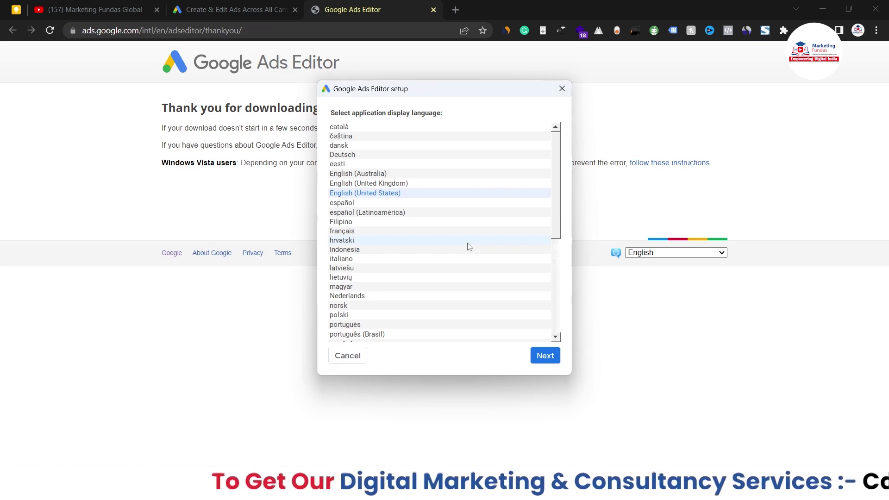
Finish first-run setup: accept the terms and keep English and United States targeting
left_click(545, 356)
scroll(533, 249, "down", 10)
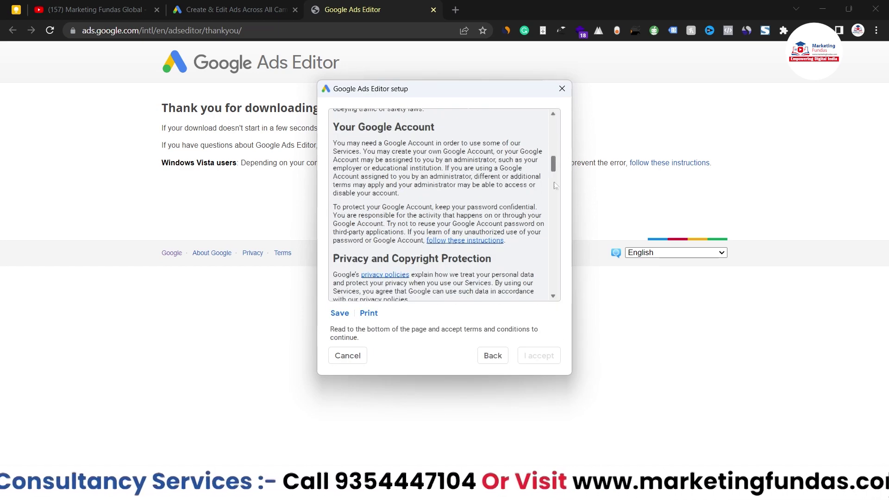
left_click_drag(554, 166, 565, 291)
left_click(539, 356)
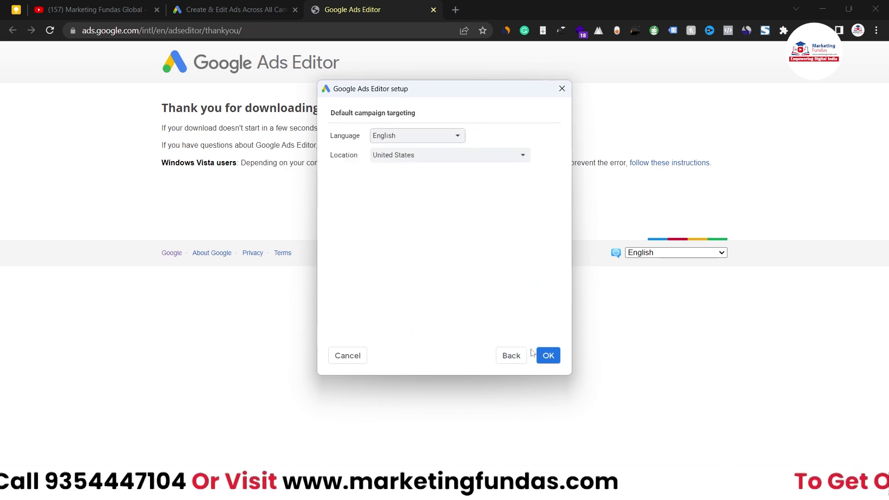
left_click(549, 357)
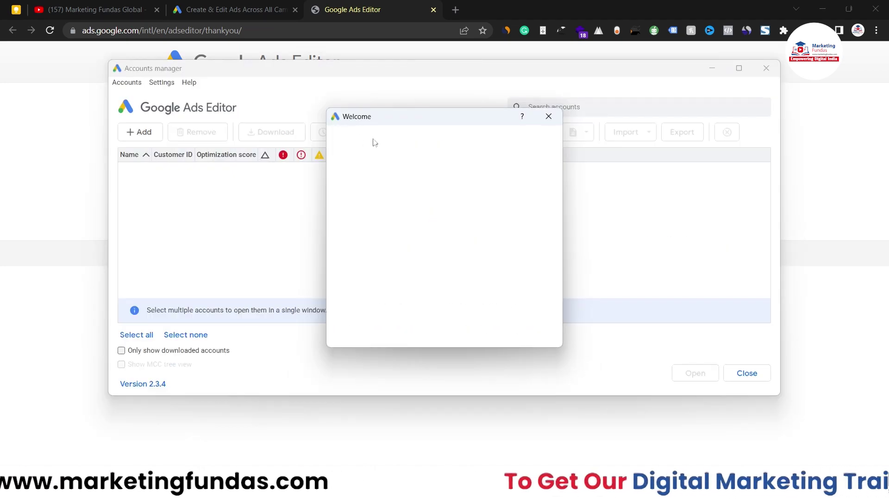
Skip the welcome tutorial and add a new account, choosing to sign in through the browser
left_click_drag(430, 123, 440, 123)
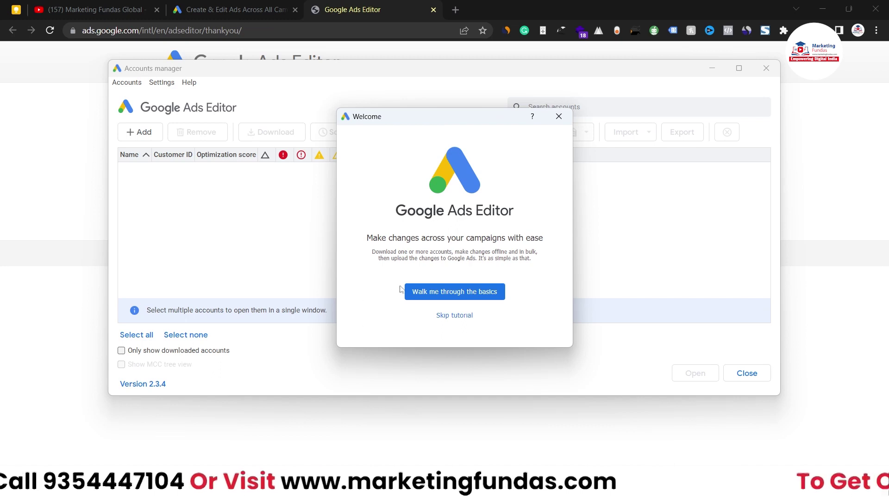
left_click(447, 317)
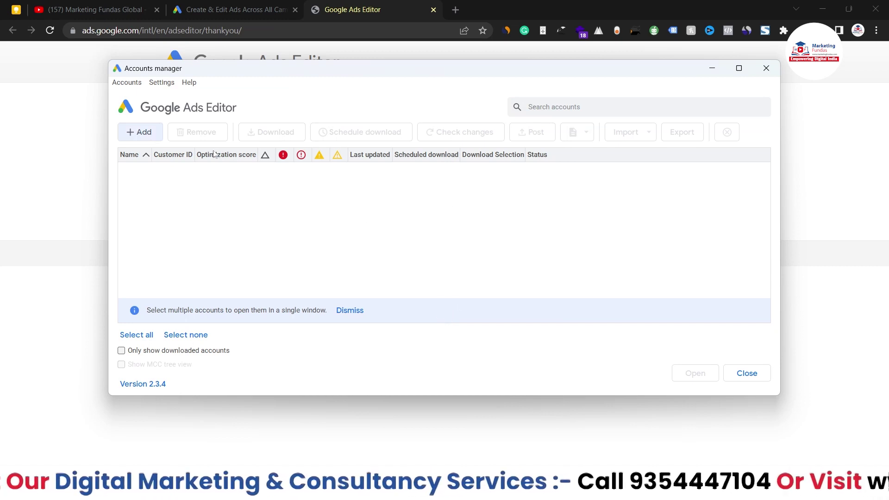
left_click(142, 134)
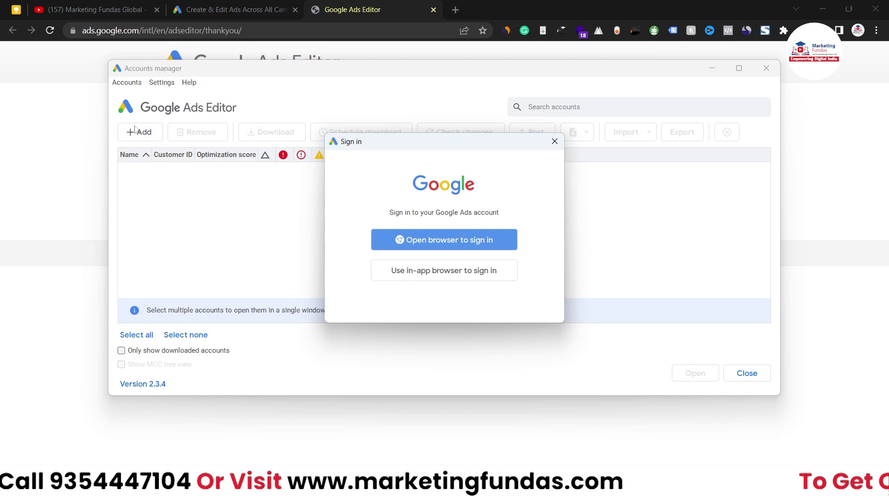
left_click_drag(445, 149, 457, 143)
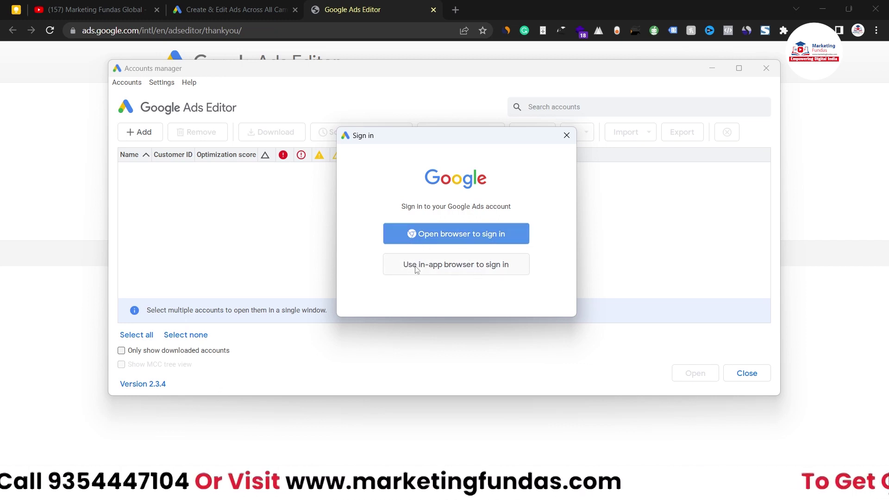
left_click(479, 228)
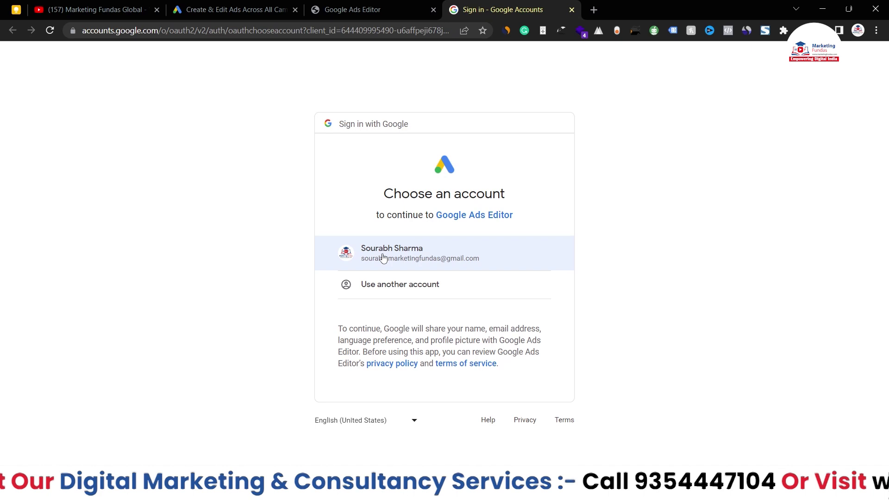
Sign in with the Google account and select MF Ad account 1 for download
left_click(382, 258)
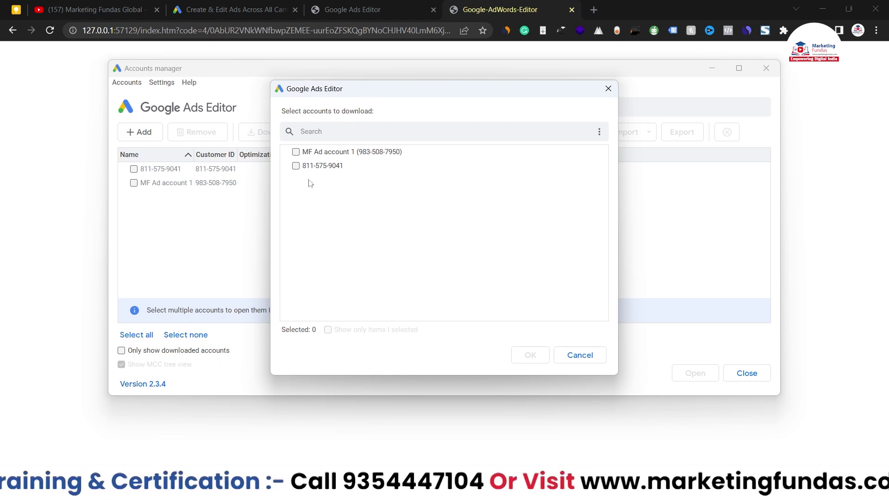
left_click(296, 152)
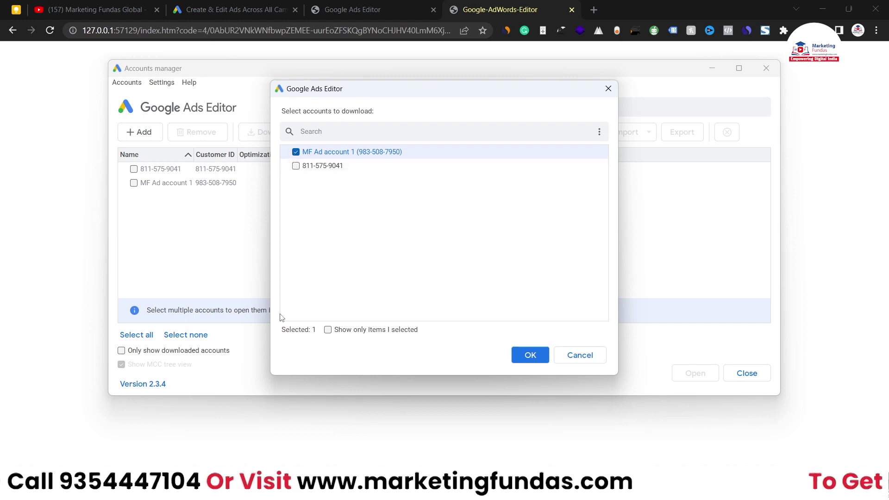
left_click(528, 360)
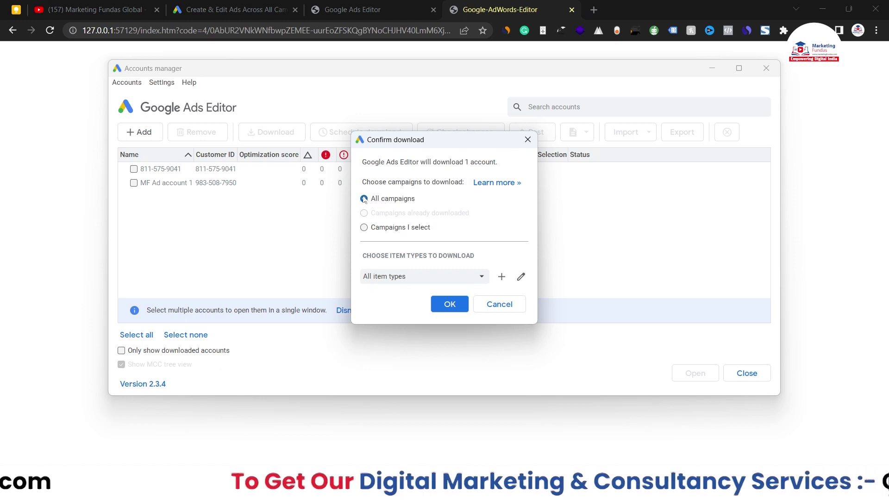
Download MF Ad account 1 with All campaigns and All item types
left_click(368, 228)
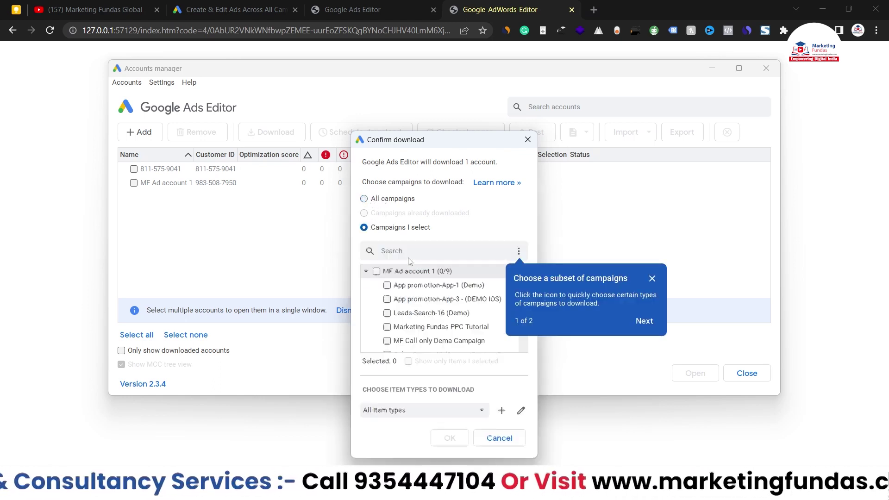
left_click(644, 321)
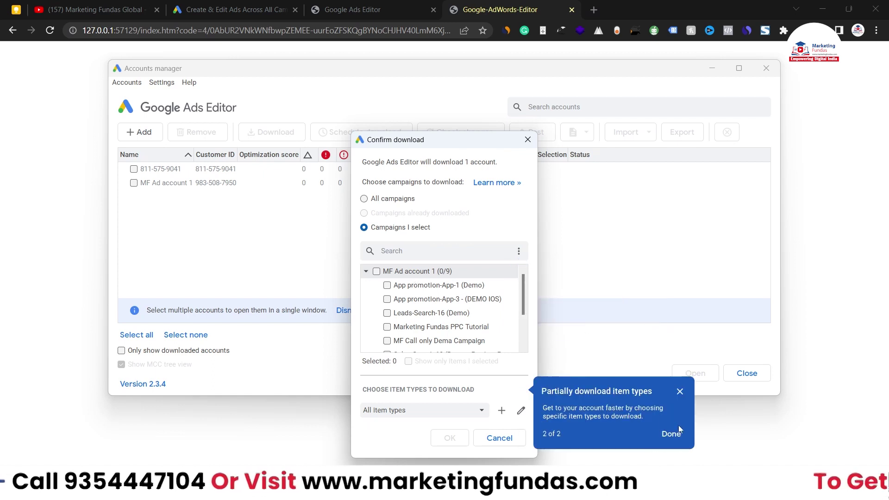
left_click(679, 392)
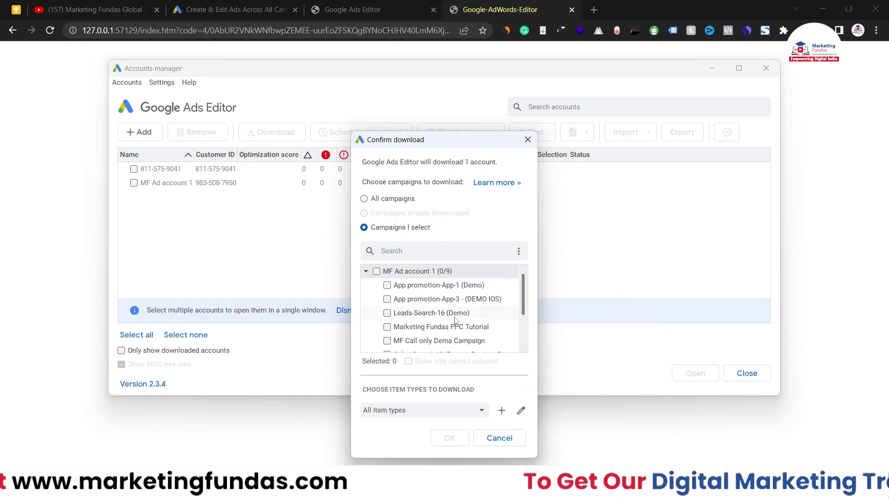
scroll(456, 320, "down", 2)
scroll(455, 322, "up", 2)
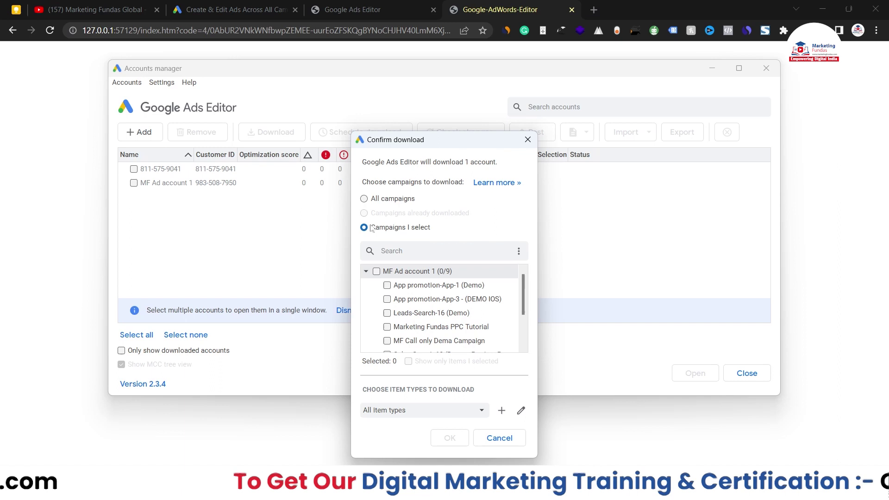
left_click(364, 199)
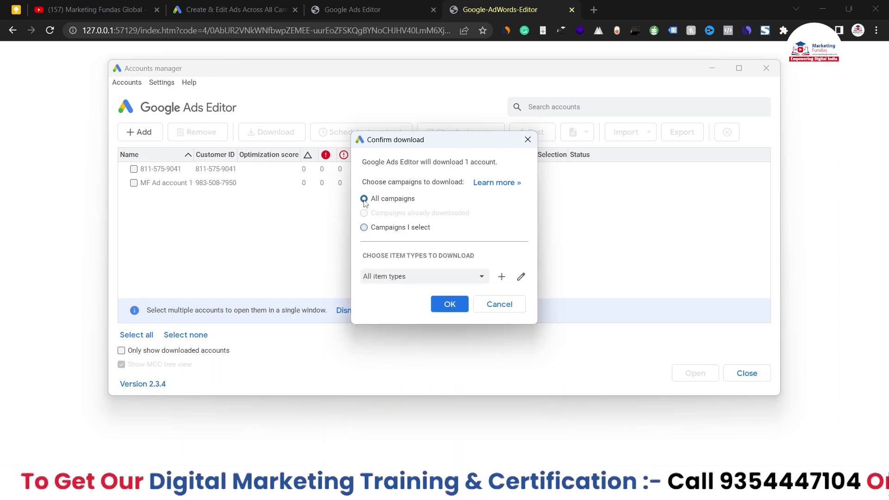
left_click(449, 305)
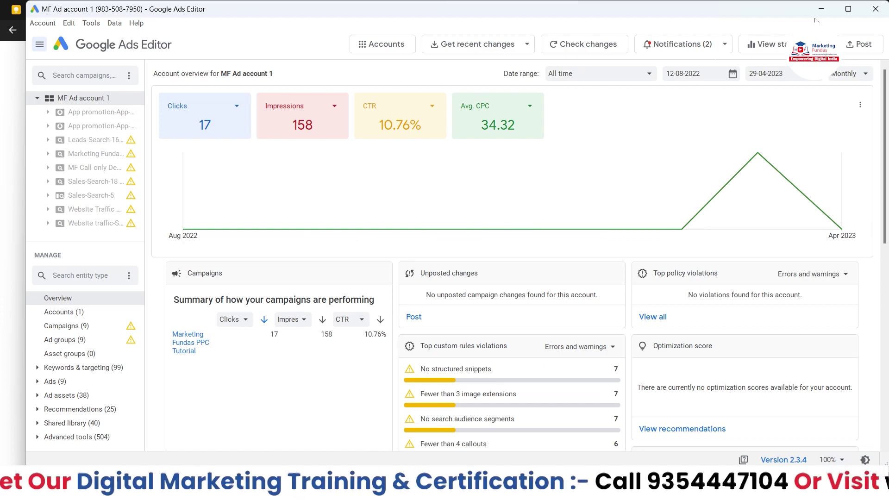
Maximize the Google Ads Editor window to full screen
left_click(849, 10)
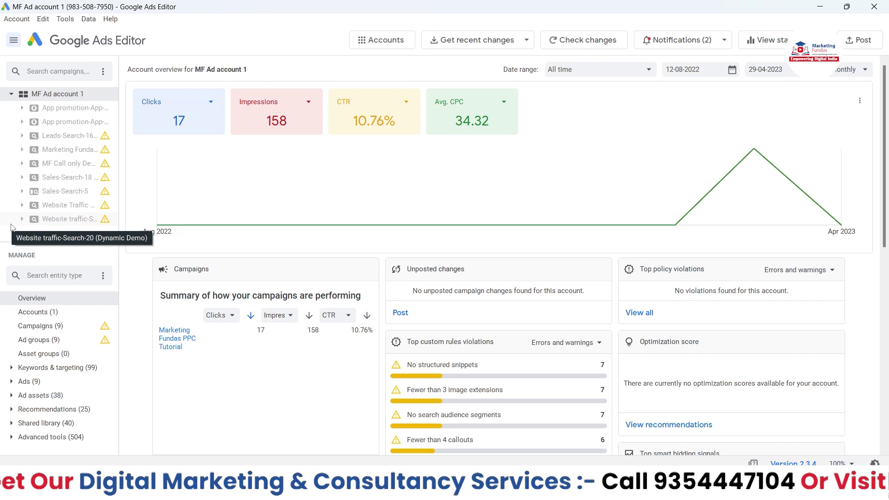
mouse_move(472, 160)
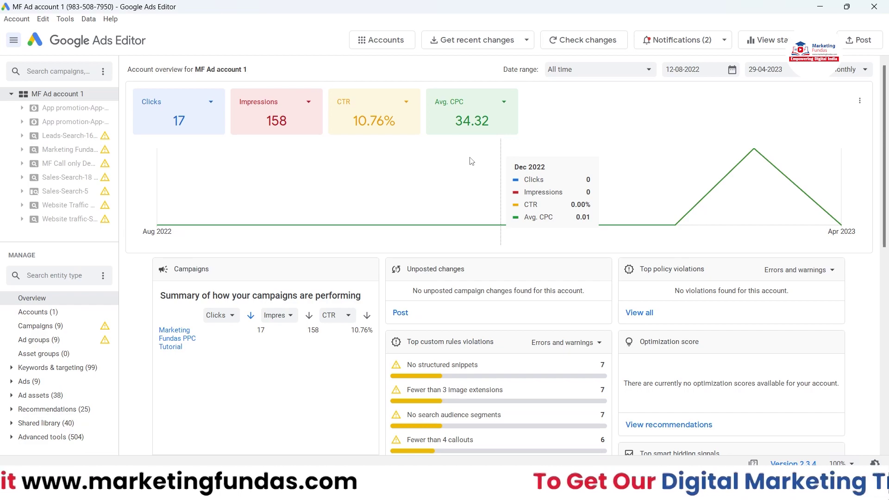
scroll(472, 161, "down", 10)
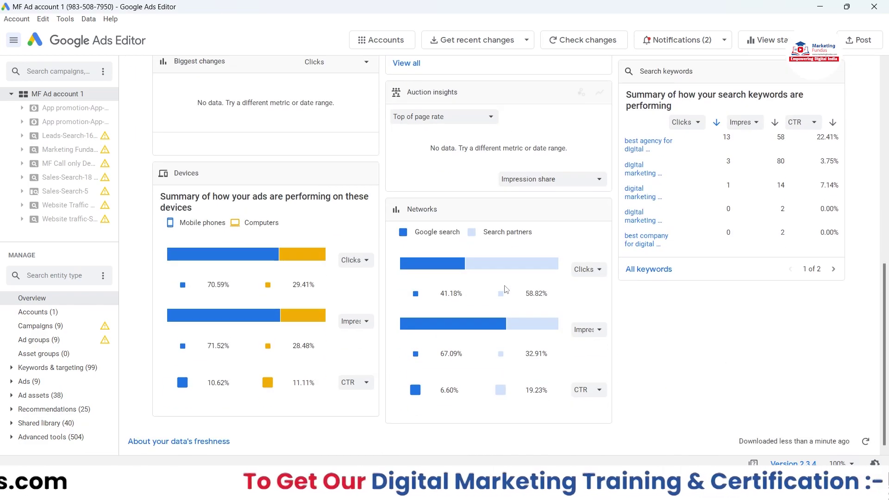
scroll(505, 290, "up", 10)
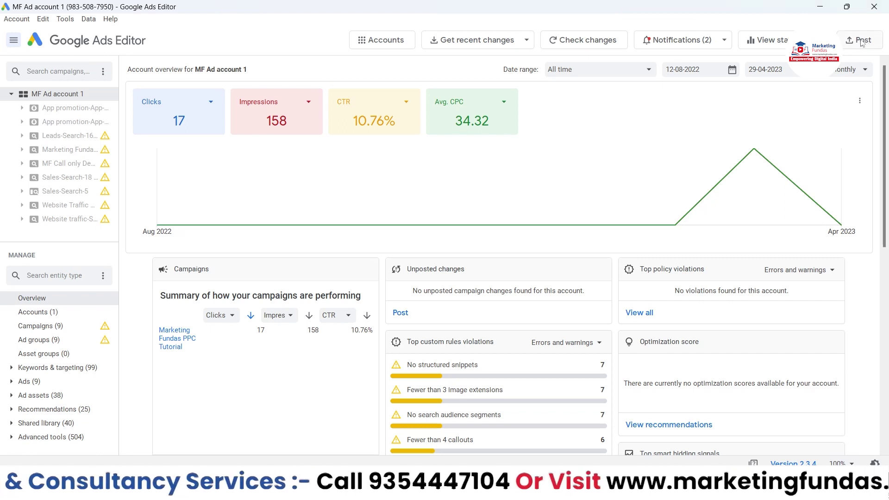
mouse_move(276, 201)
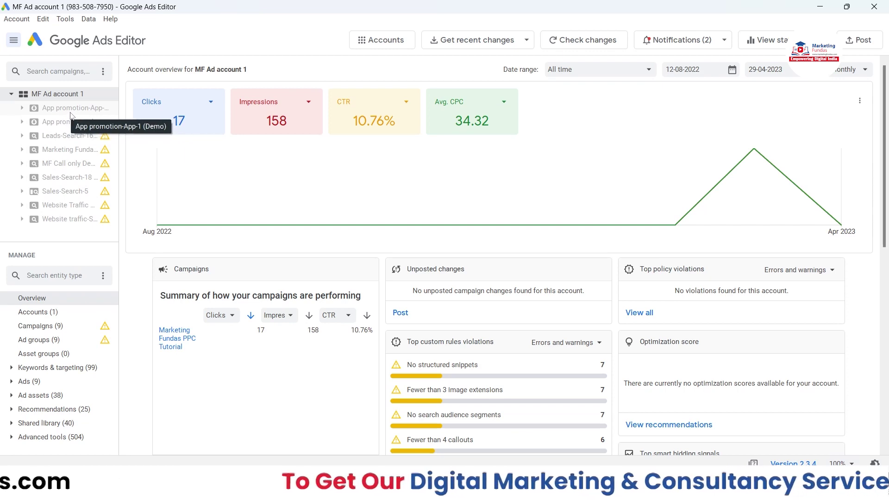
Show the ad groups of the Marketing Fundas PPC Tutorial campaign
left_click(69, 154)
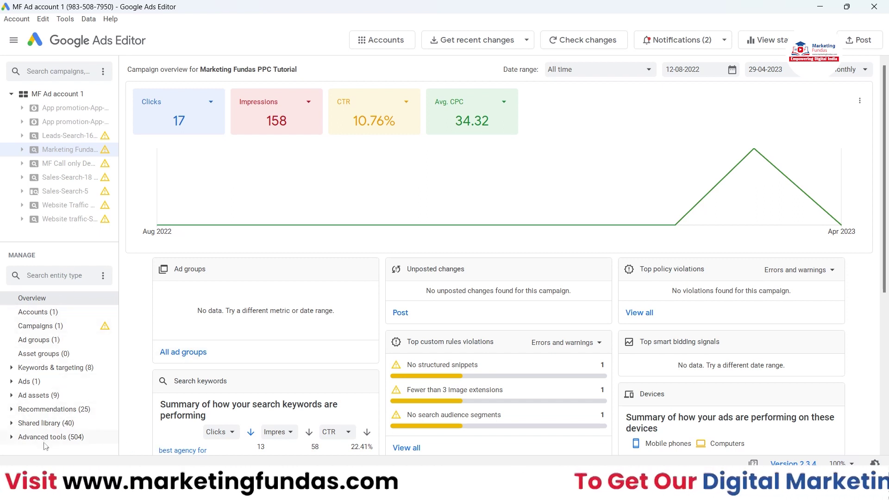
left_click(40, 341)
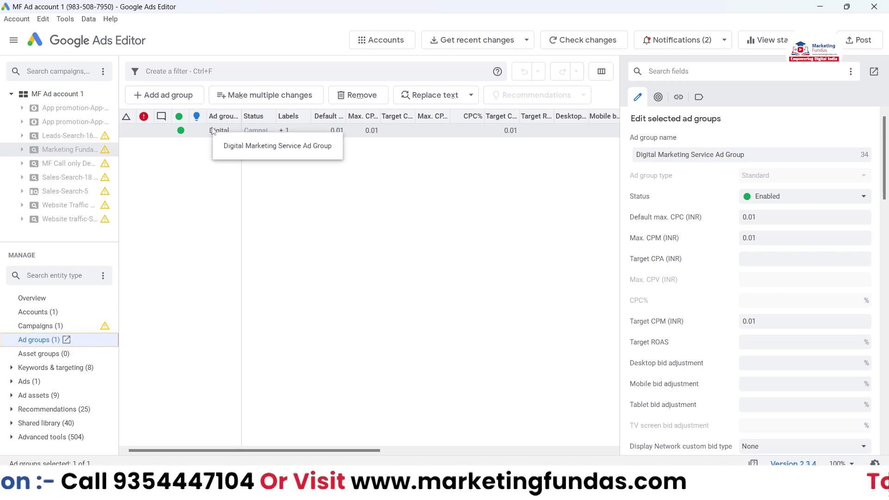
Add a Standard-type ad group named 'SEO Services' to the campaign
left_click(176, 95)
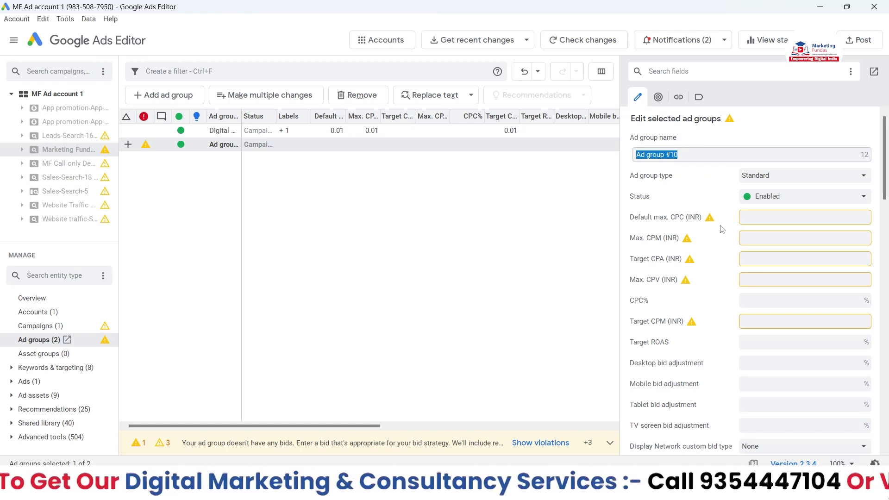
key("BackSpace")
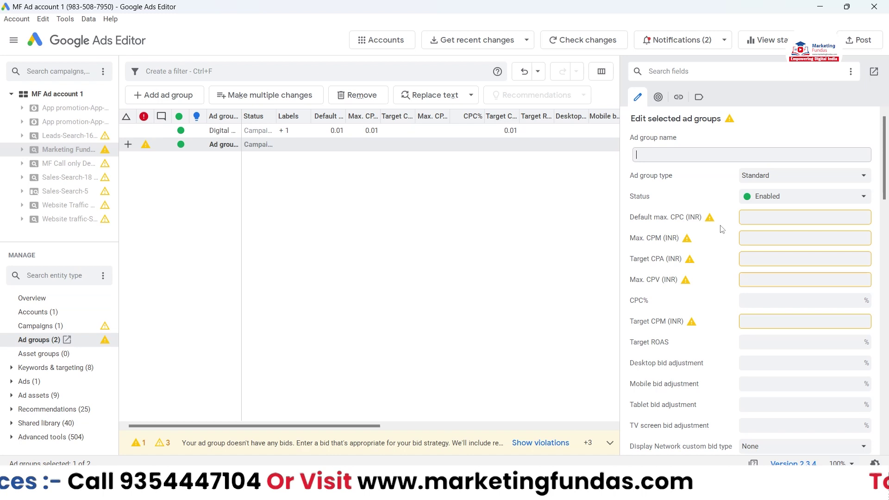
type("SE ")
type(" Services")
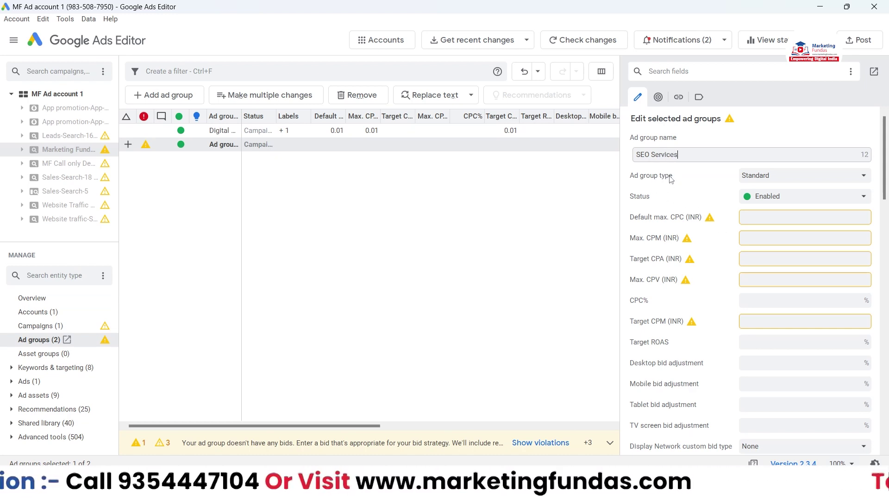
left_click(748, 175)
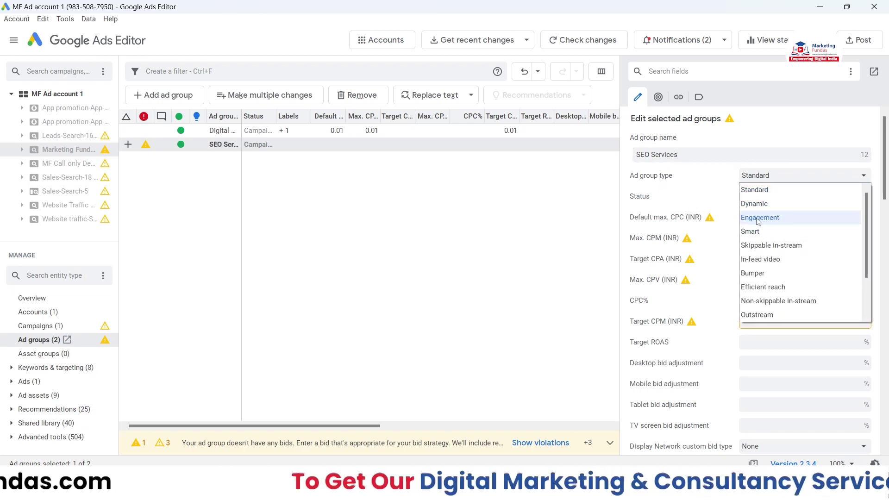
left_click(765, 191)
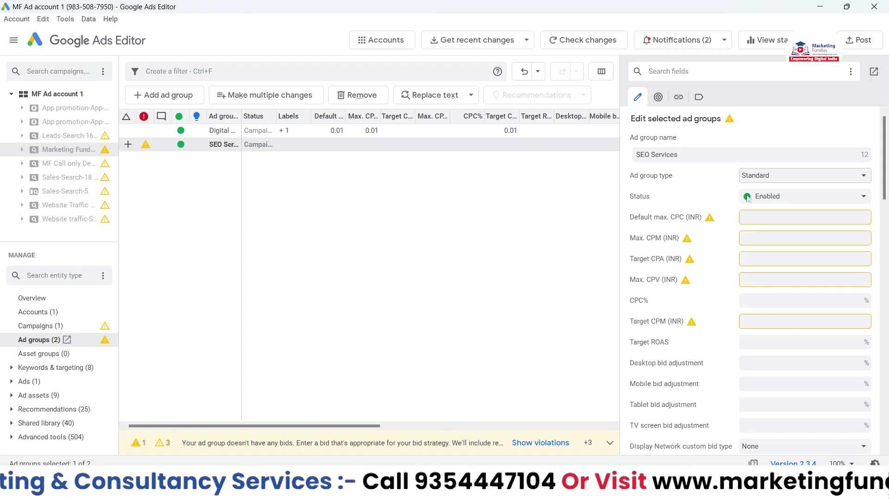
left_click(786, 197)
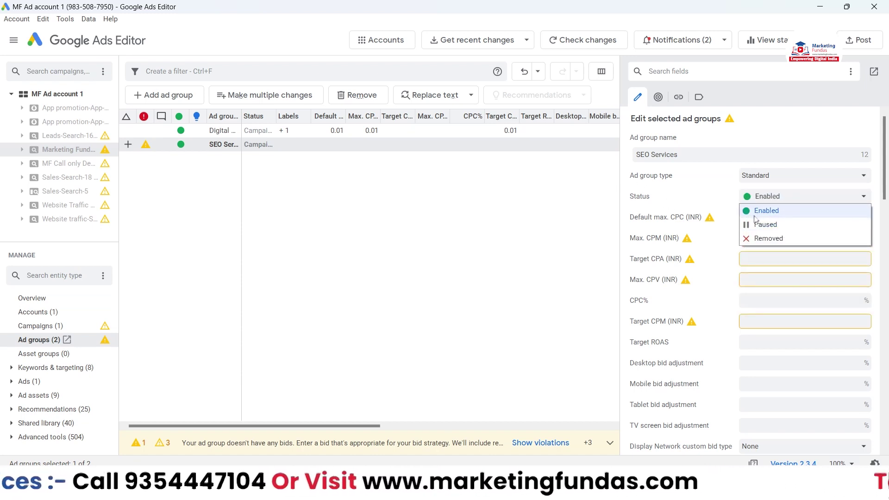
Keep the ad group Enabled and set its default max. CPC to 160.00 INR
left_click(676, 191)
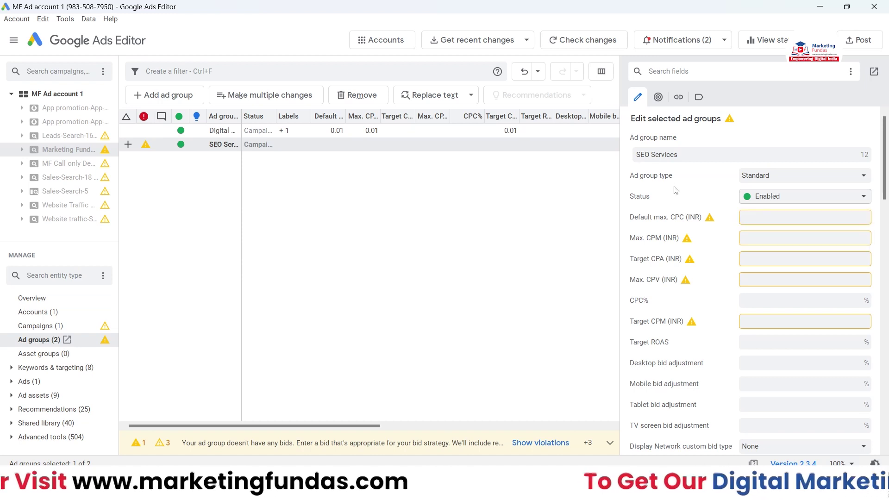
left_click(750, 219)
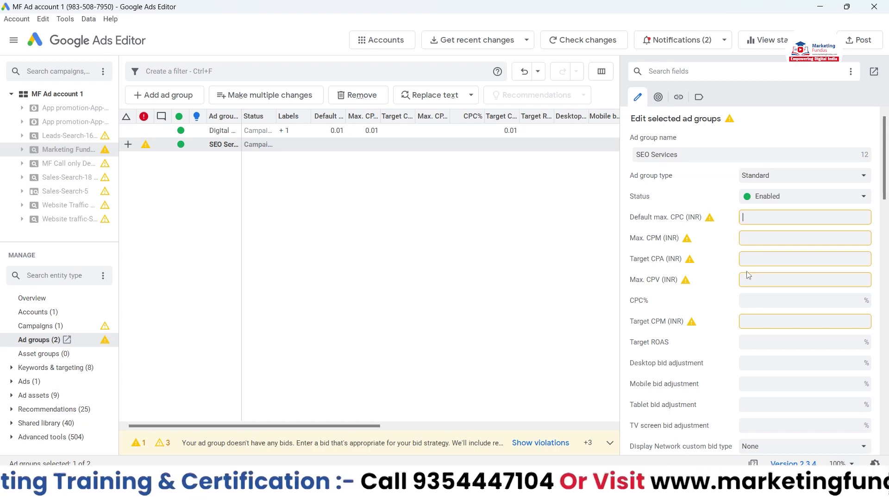
scroll(749, 275, "down", 5)
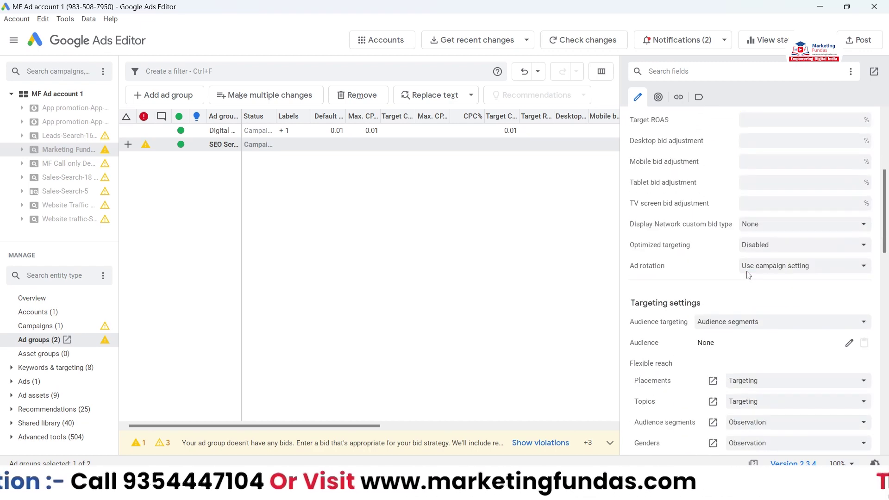
scroll(749, 275, "up", 5)
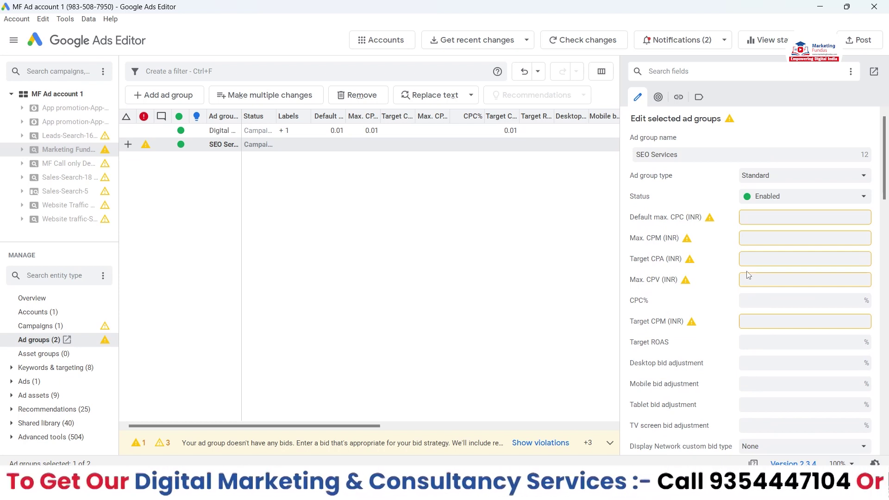
type("160")
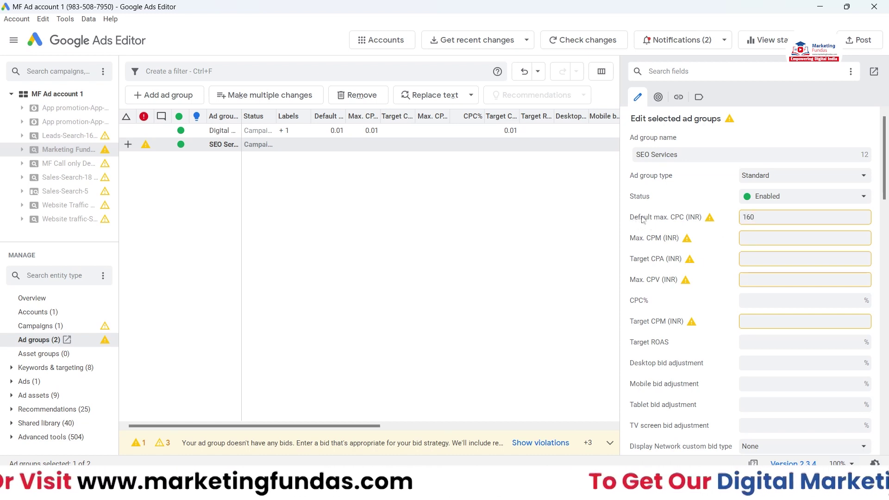
key("Tab")
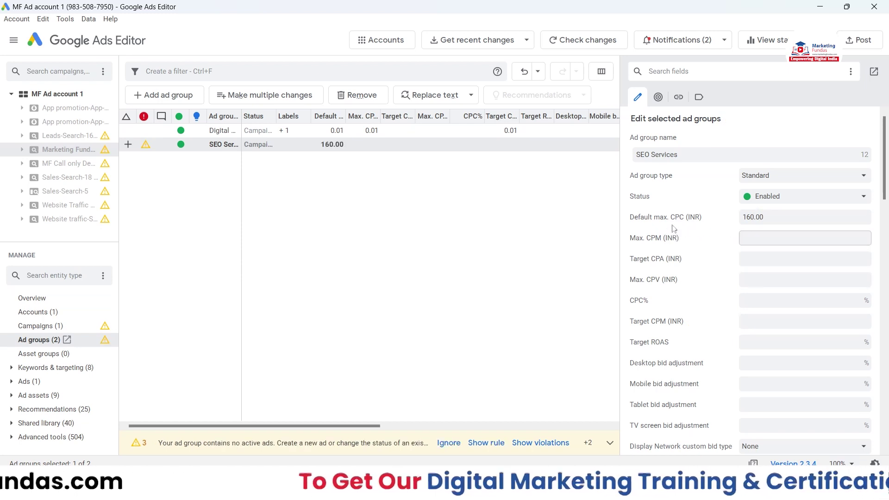
double_click(693, 218)
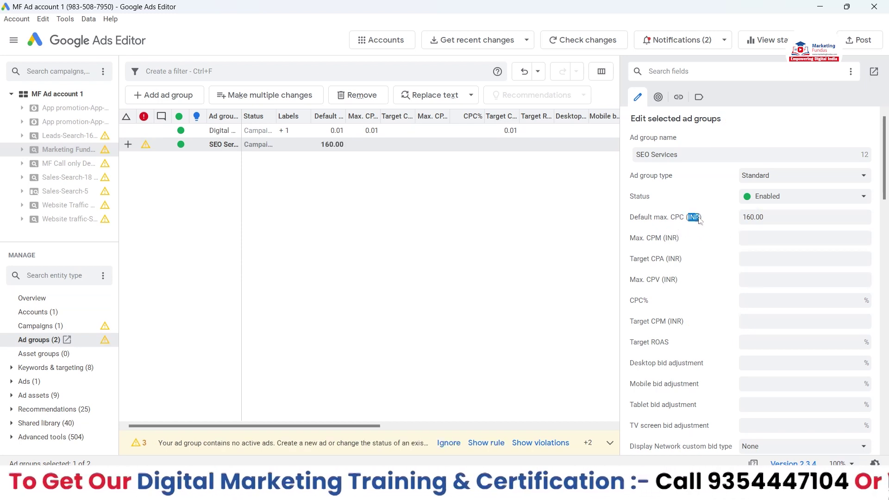
double_click(672, 238)
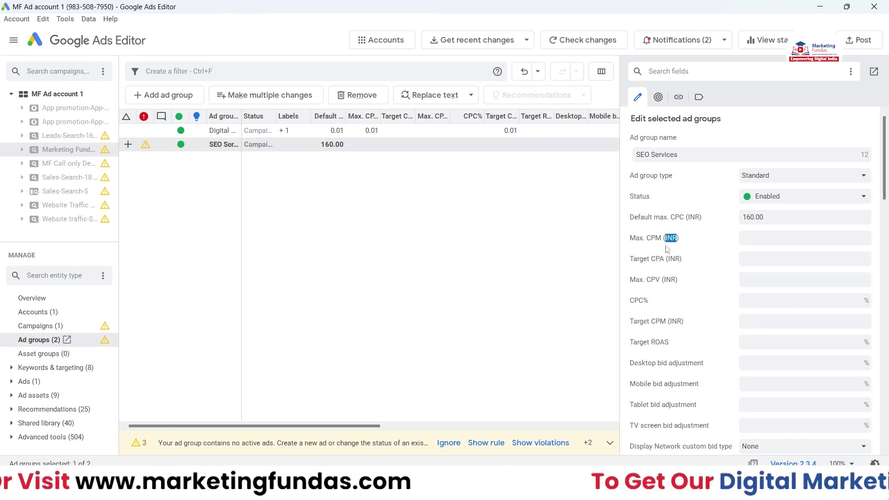
double_click(674, 259)
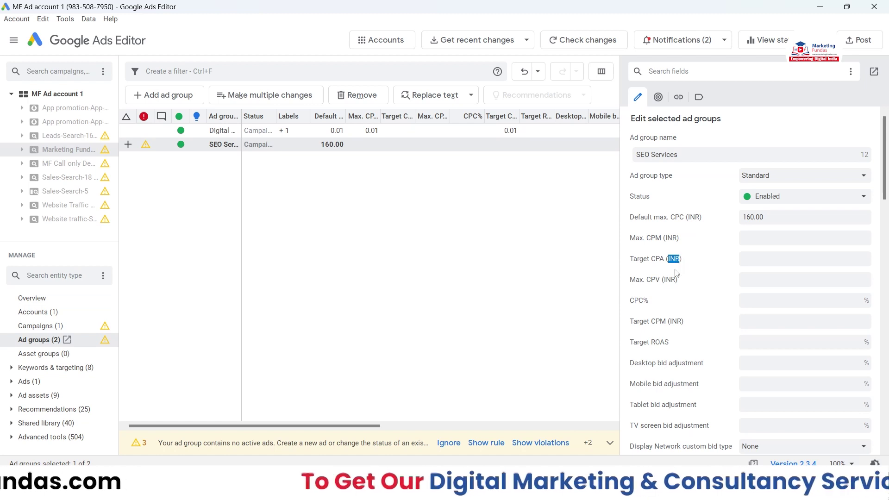
left_click(762, 234)
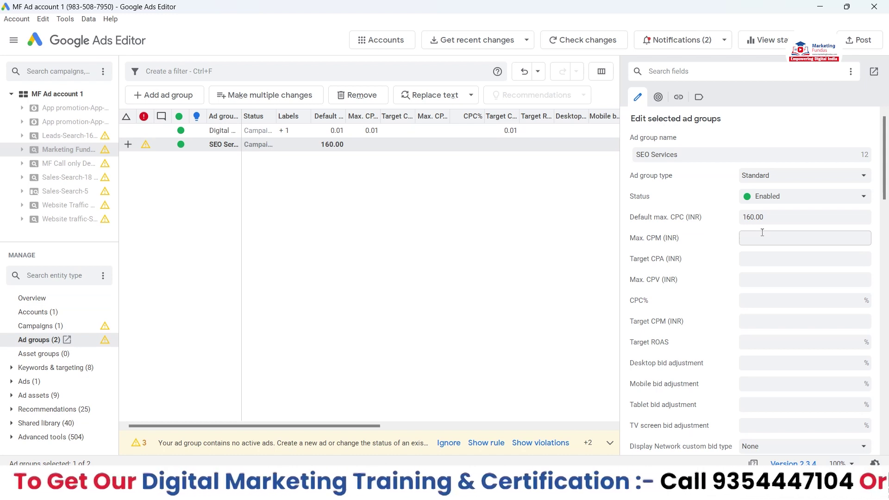
type("80")
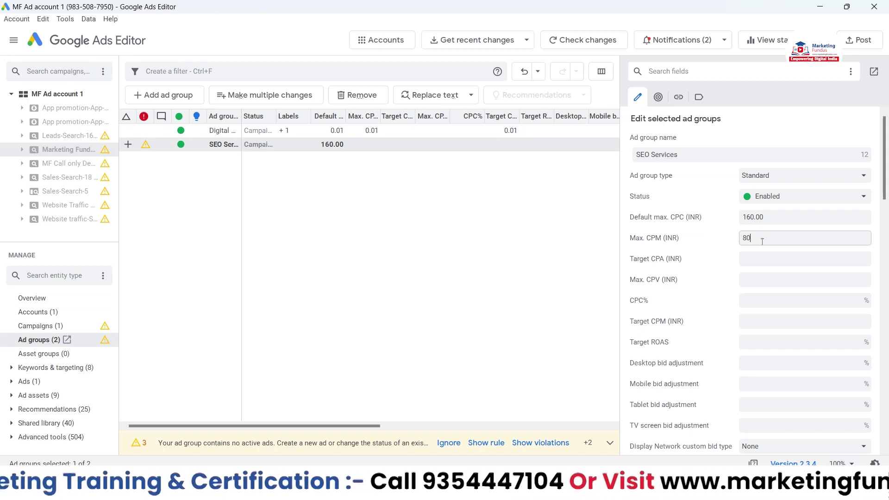
left_click(761, 258)
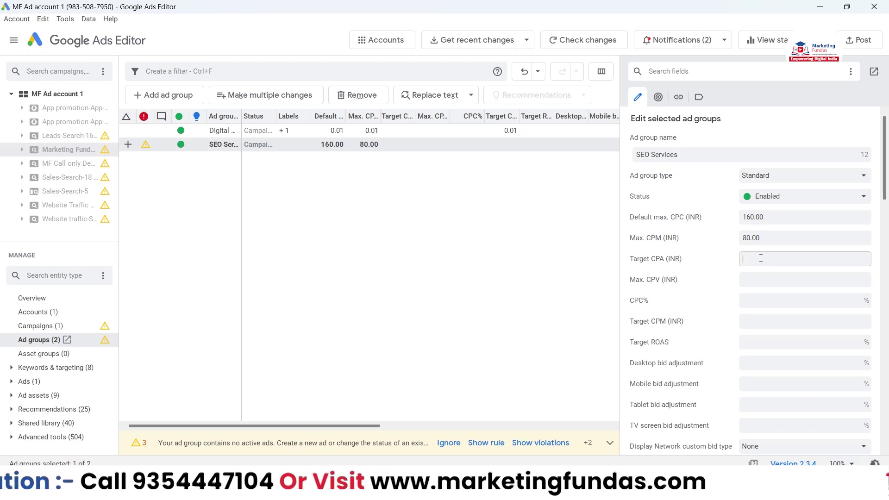
type("100")
left_click(756, 276)
type("10")
scroll(756, 276, "down", 15)
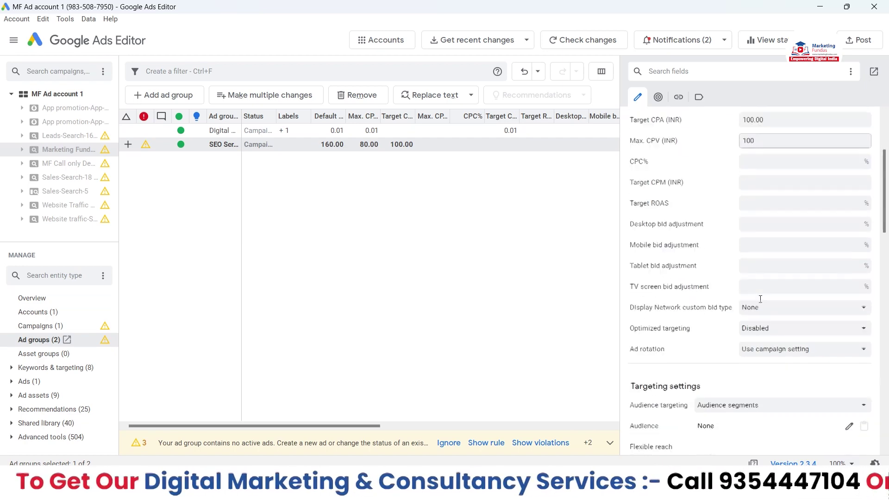
scroll(760, 299, "up", 12)
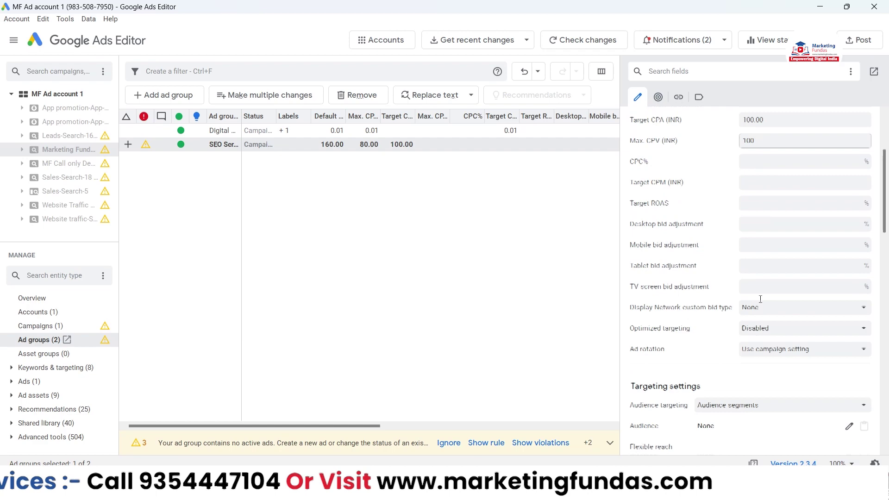
scroll(761, 299, "up", 5)
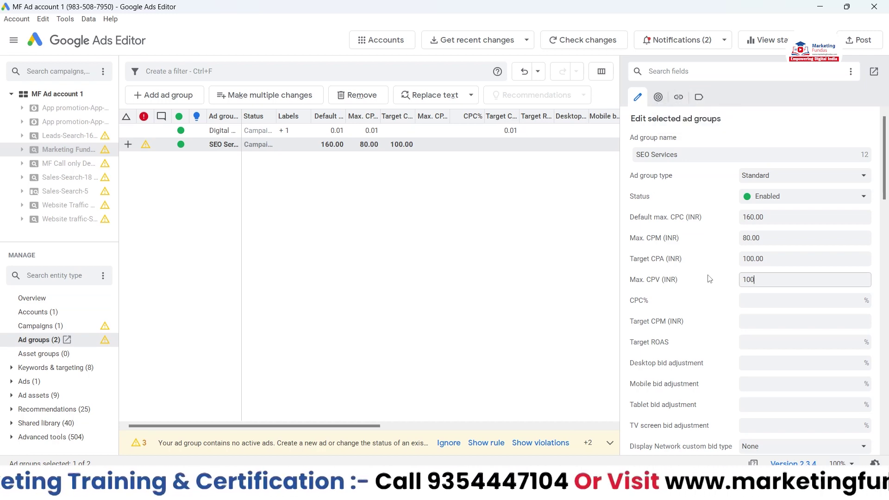
scroll(710, 278, "down", 10)
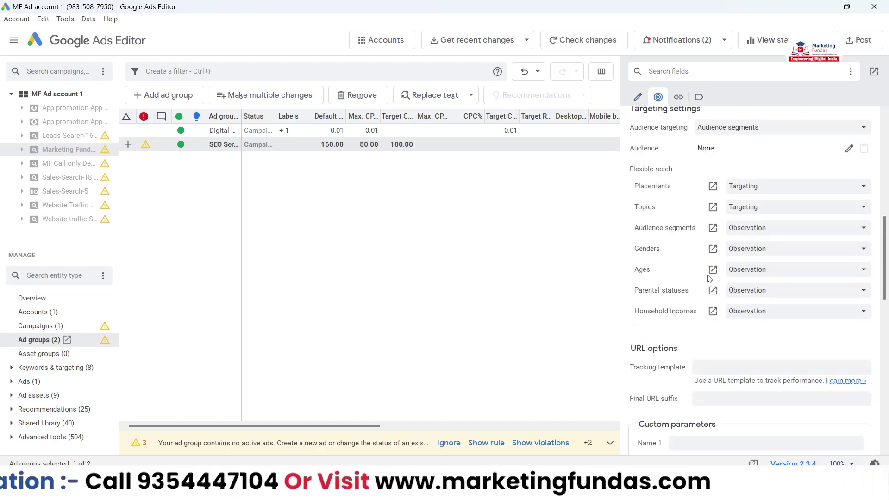
scroll(710, 278, "down", 3)
scroll(786, 341, "up", 4)
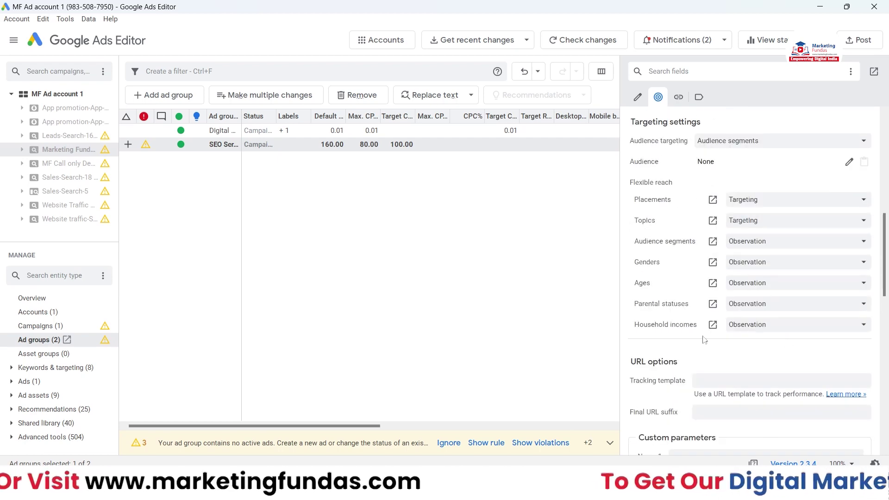
Add a new blank keyword to the SEO Services ad group from the Keywords list
left_click(64, 370)
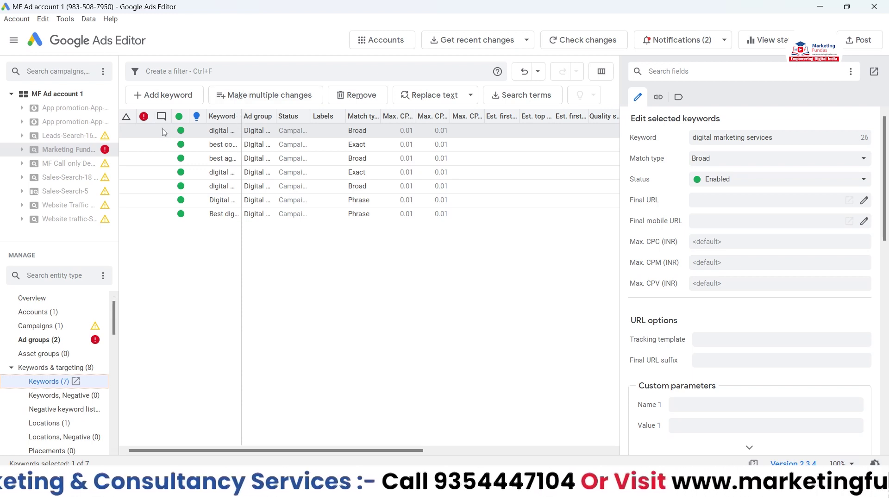
left_click(158, 96)
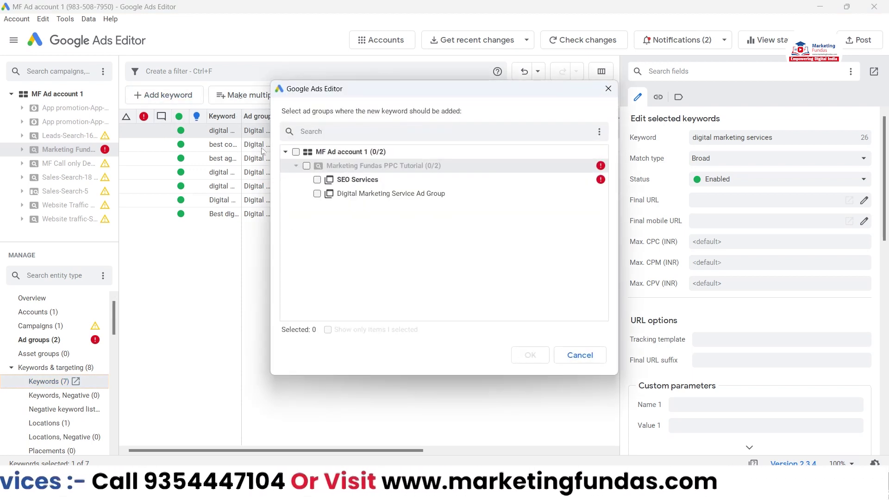
left_click(318, 181)
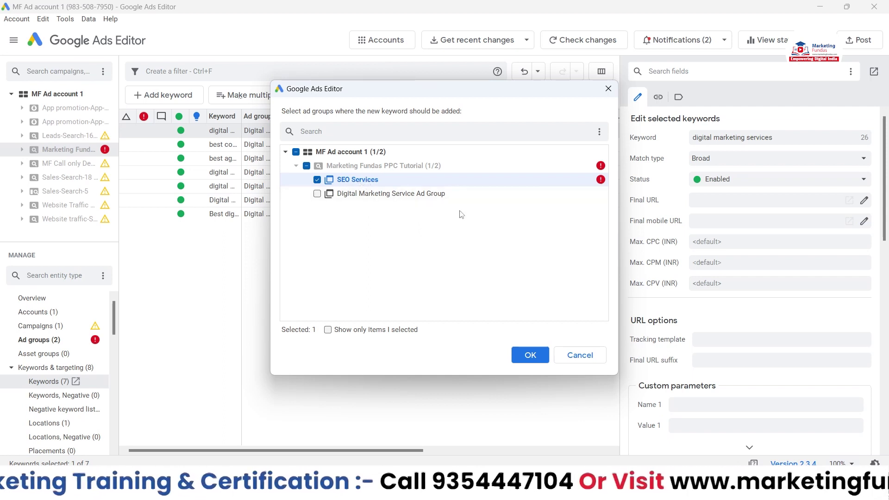
left_click(531, 356)
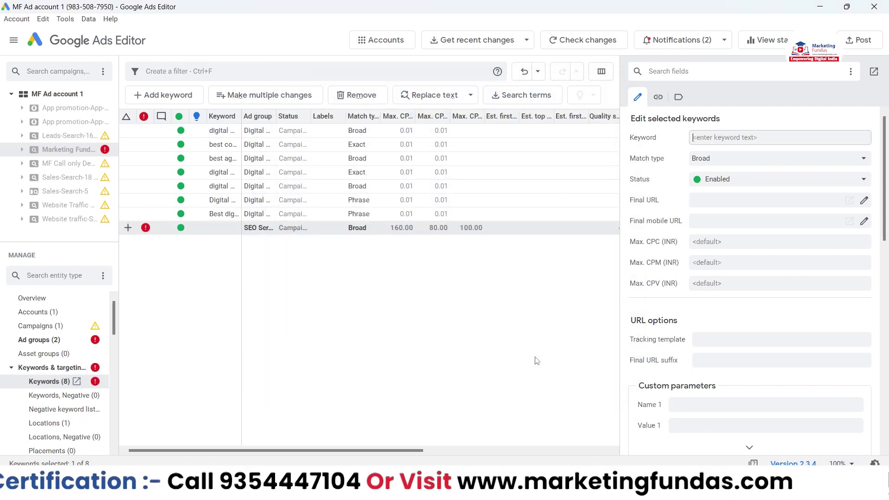
Enter 'Best seo service in delhi' as the keyword text with Phrase match type
left_click(736, 137)
type("Best se")
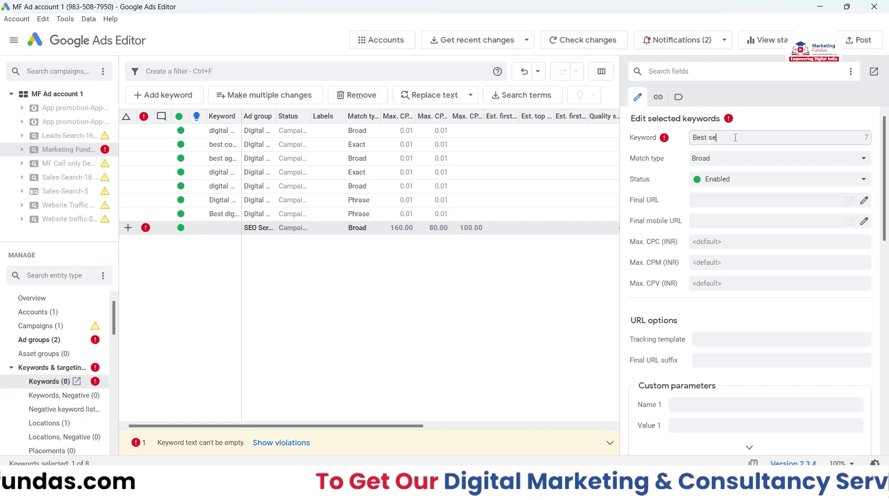
type("o service in delhi")
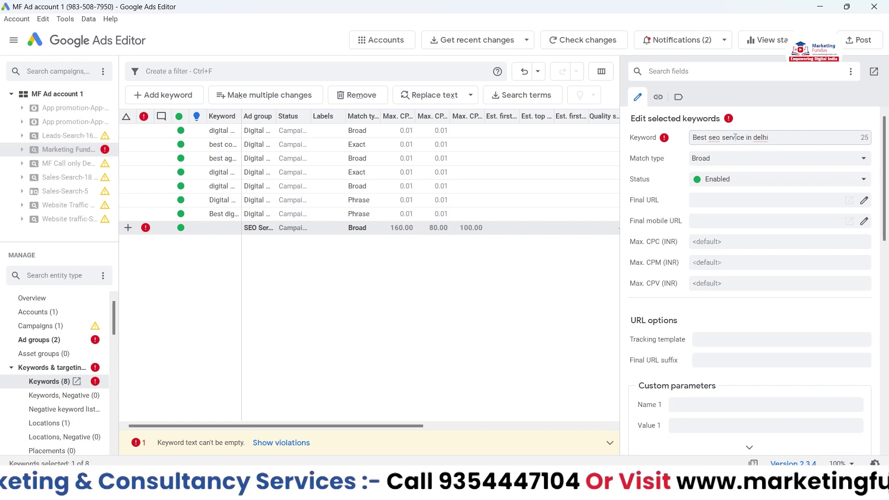
left_click(707, 202)
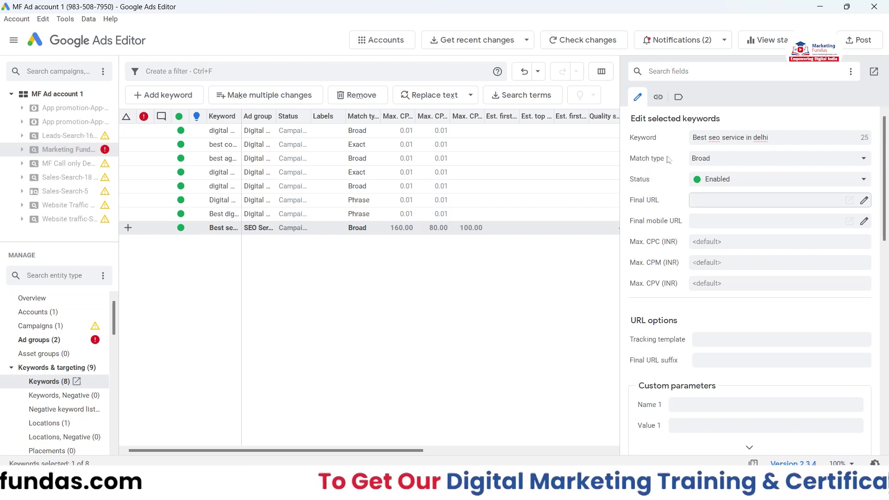
left_click(743, 163)
left_click(729, 187)
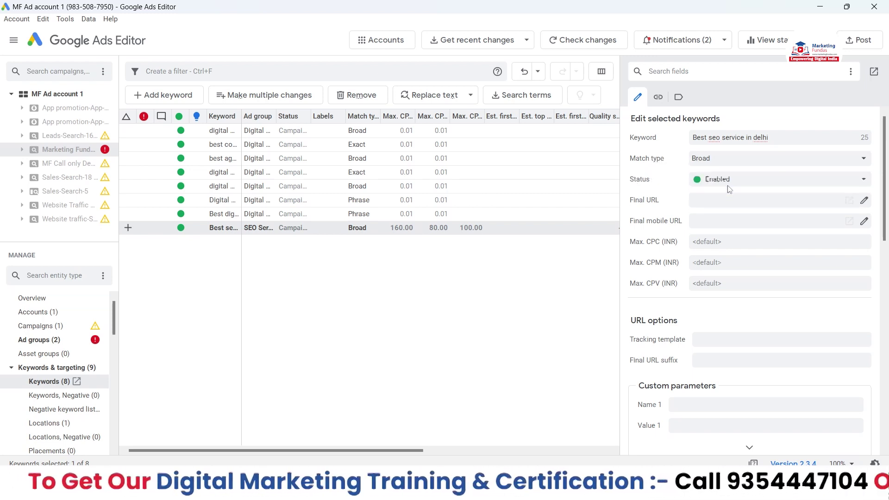
left_click(712, 222)
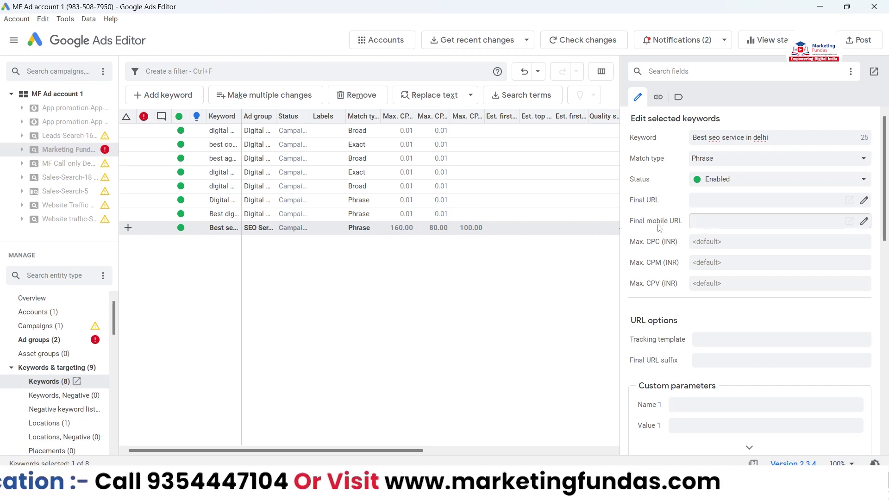
scroll(694, 232, "down", 2)
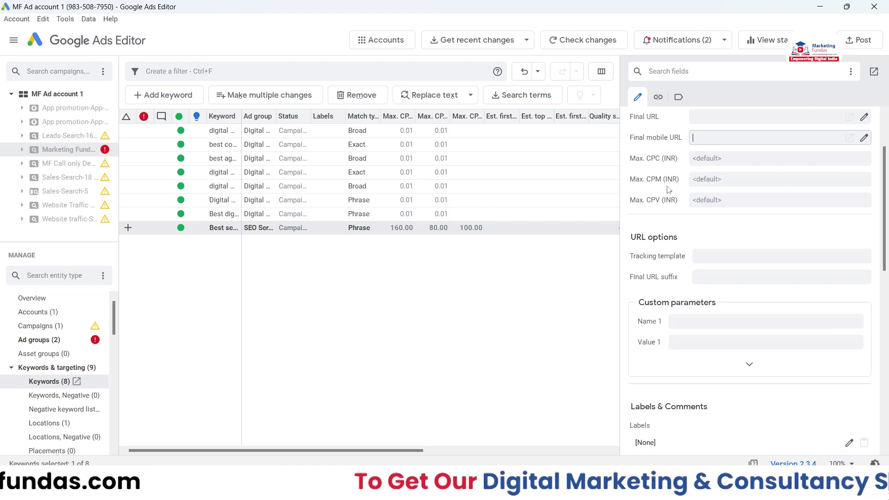
Set the keyword's max. CPC bid to 80 and max. CPM bid to 180 INR
left_click(721, 157)
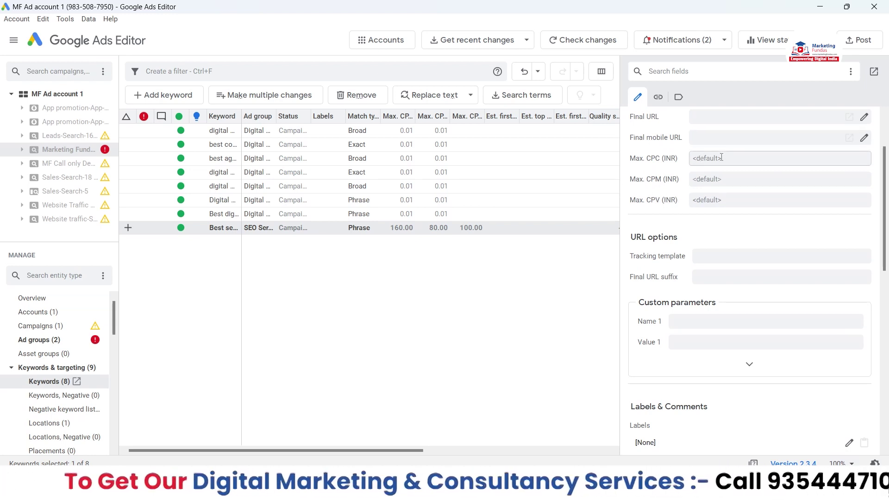
type("18")
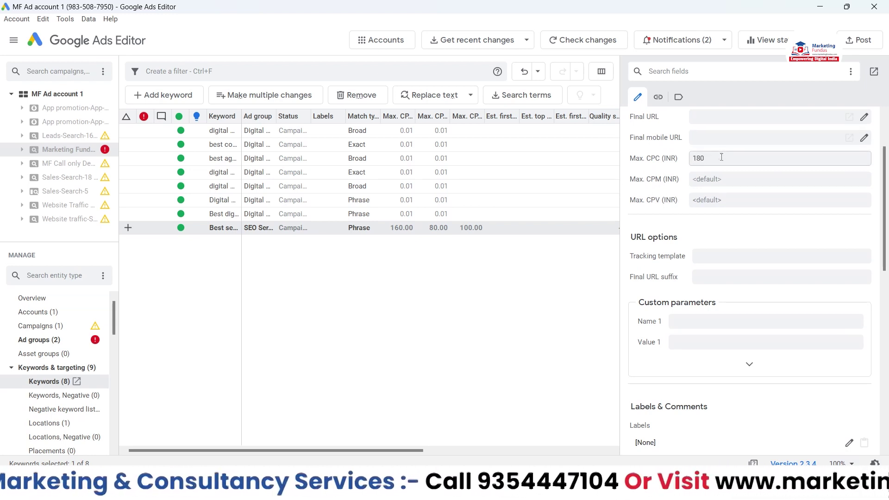
type("0")
key("BackSpace")
key("BackSpace")
key("BackSpace")
type("80")
left_click(726, 179)
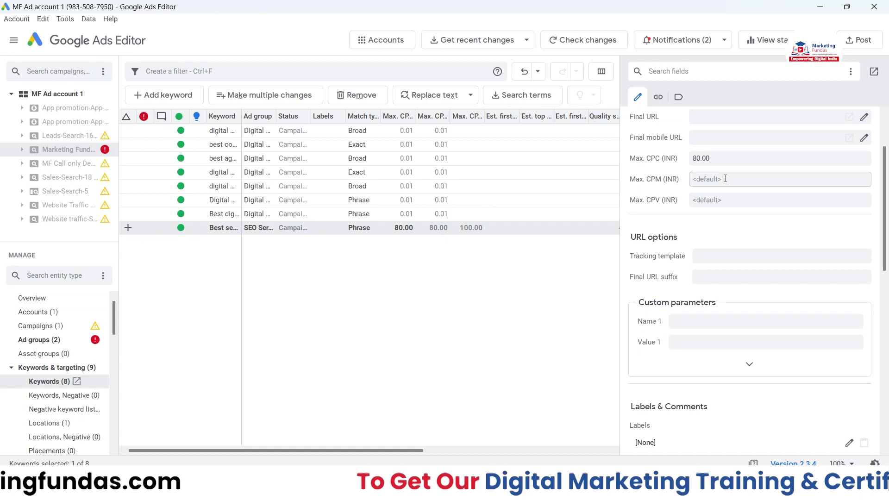
type("180")
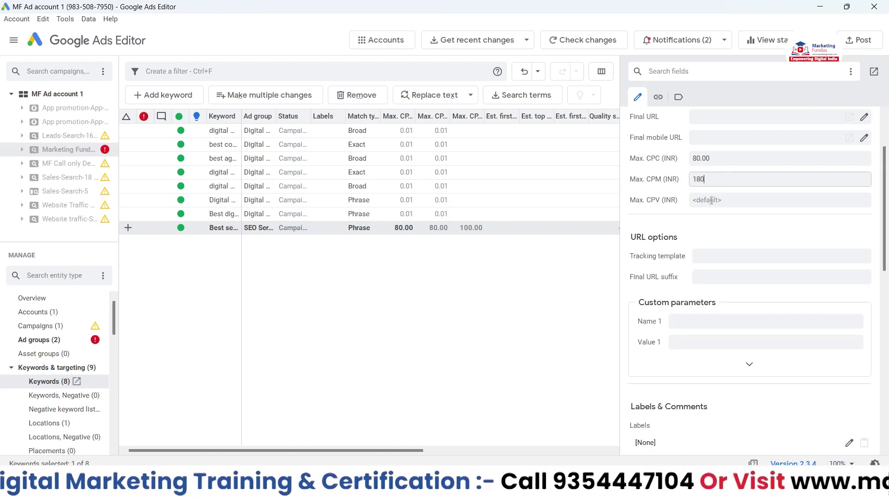
left_click(711, 199)
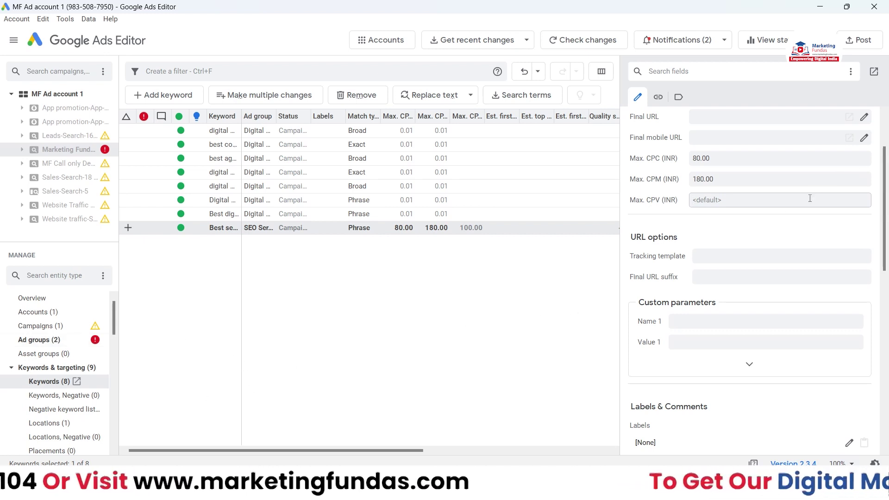
Enter a max. CPV bid of 80, then reselect the keyword and change it to 150
type("80")
scroll(630, 189, "up", 2)
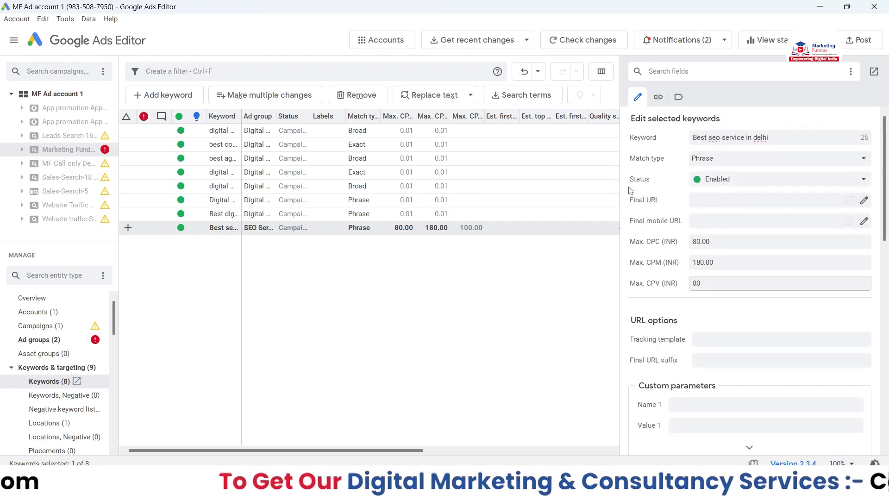
left_click(338, 364)
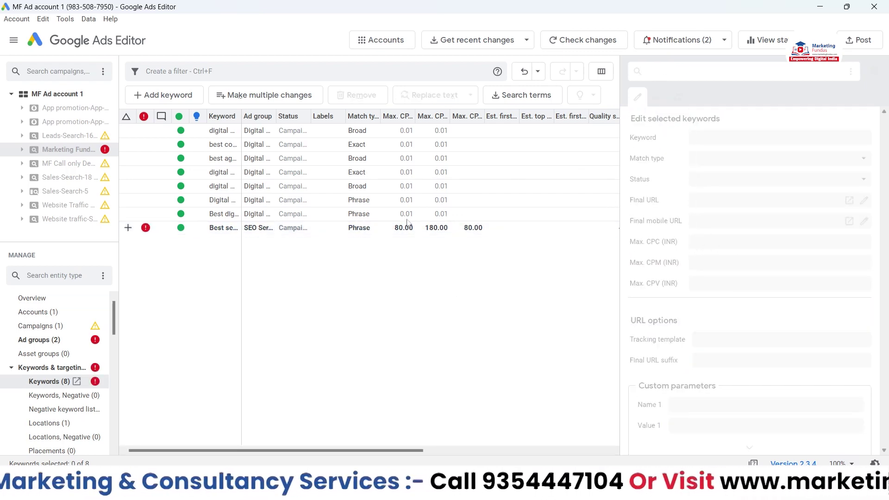
left_click(358, 228)
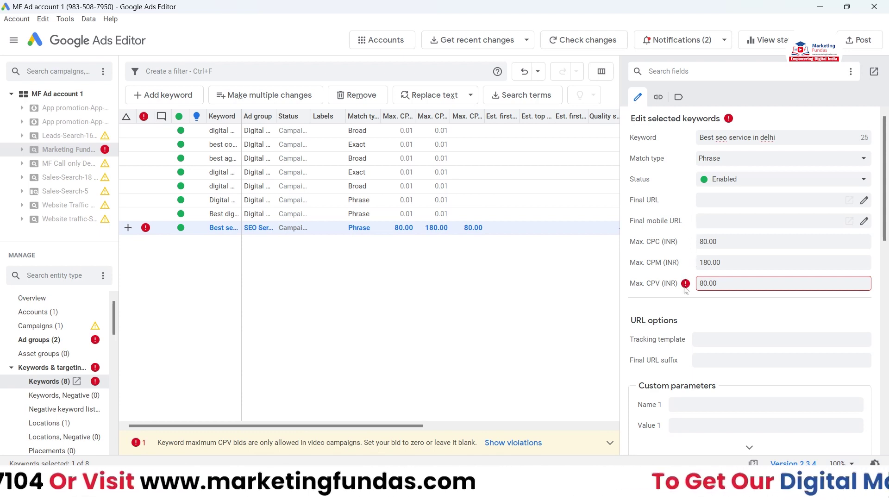
left_click(720, 285)
key("BackSpace")
key("BackSpace")
key("BackSpace")
key("BackSpace")
key("BackSpace")
type("150")
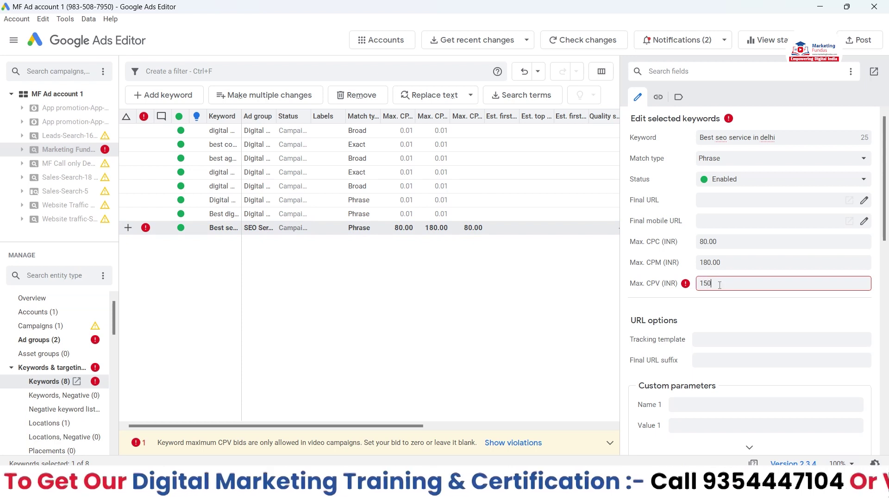
key("Return")
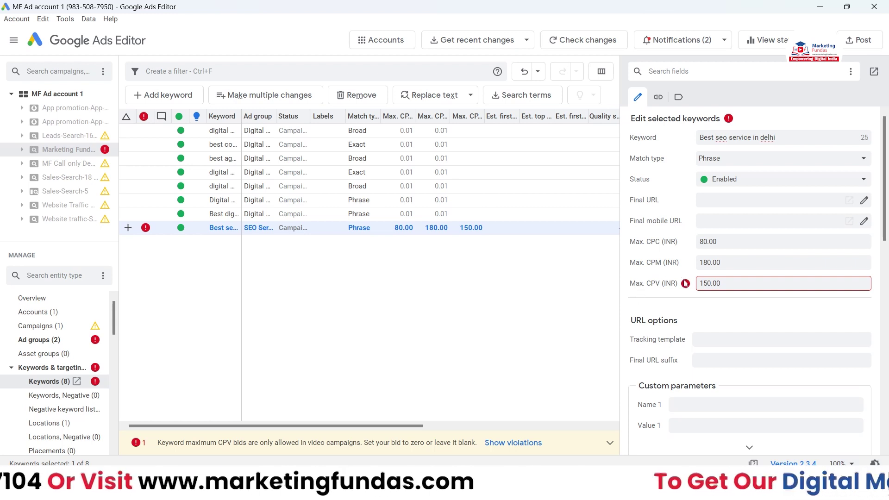
Point out the CPV bid type and its error message, then set max. CPV to 100
left_click_drag(649, 287, 662, 286)
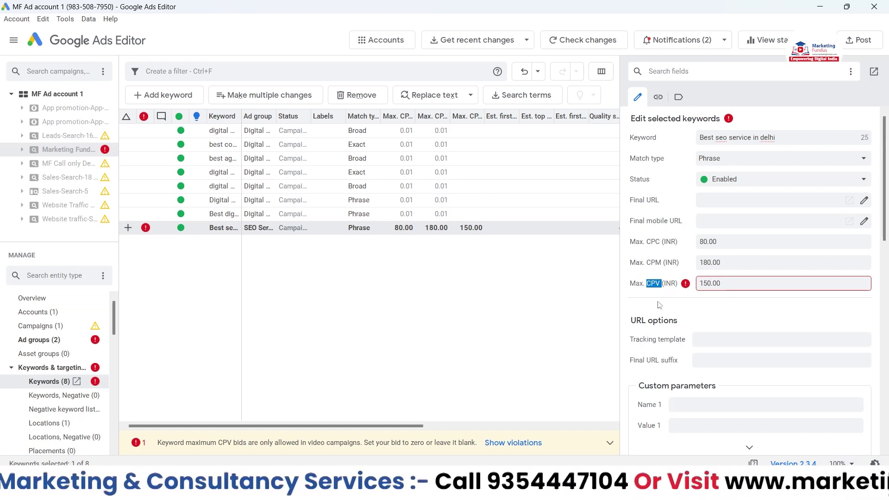
scroll(659, 305, "down", 2)
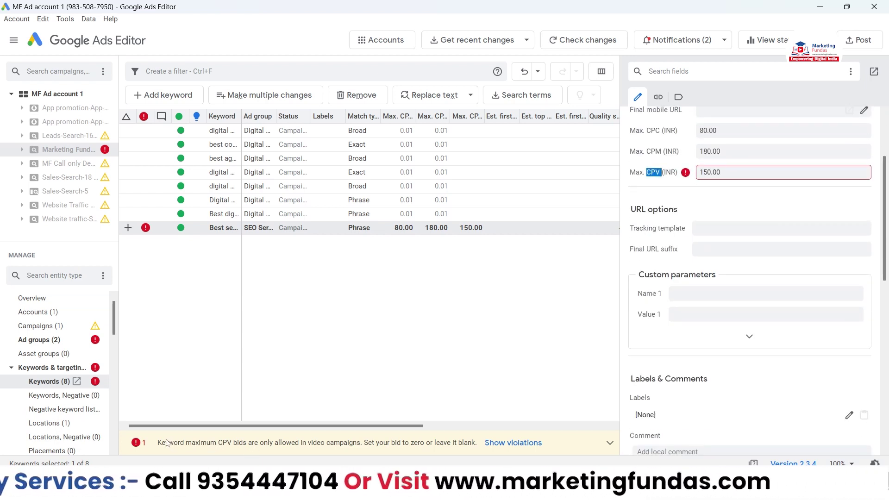
left_click_drag(160, 444, 183, 445)
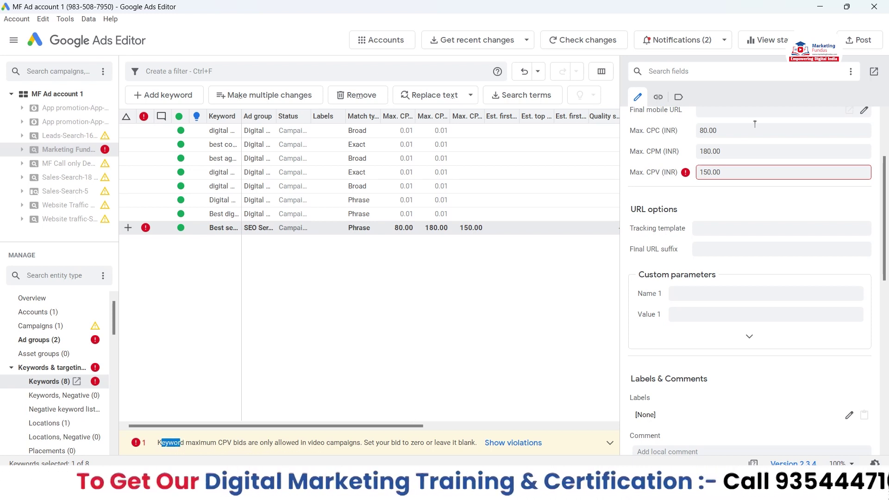
left_click_drag(729, 177, 611, 178)
type("100")
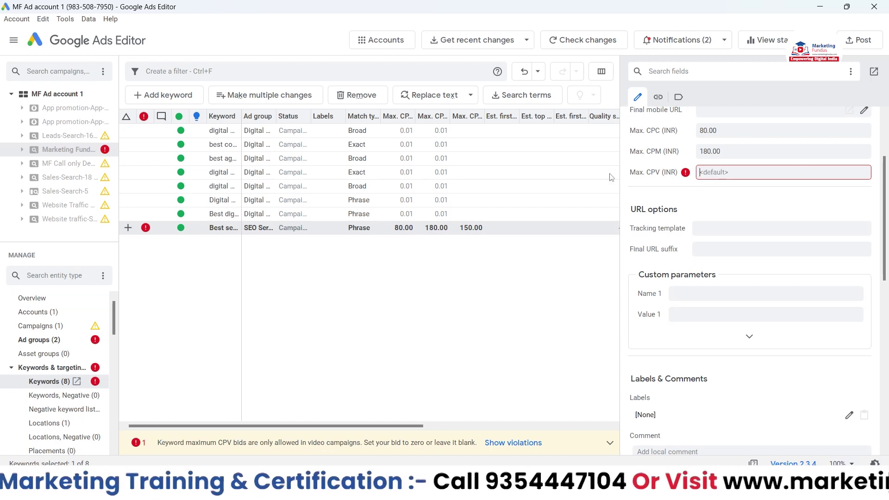
key("Return")
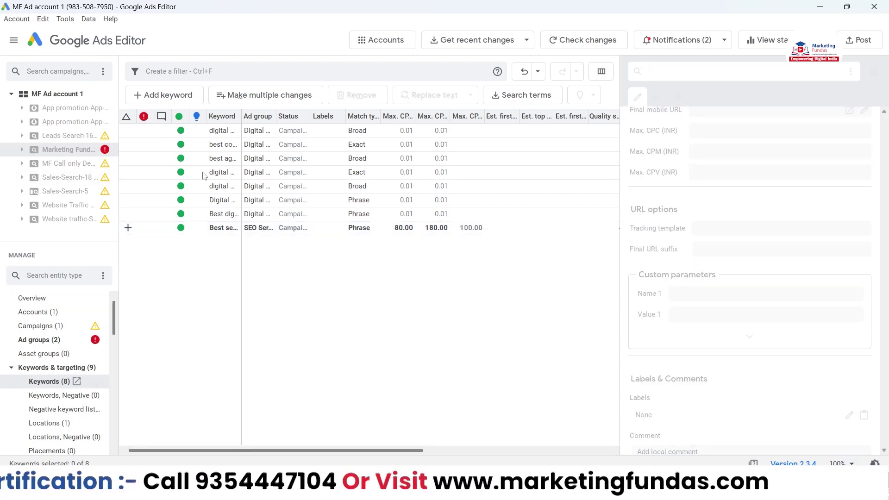